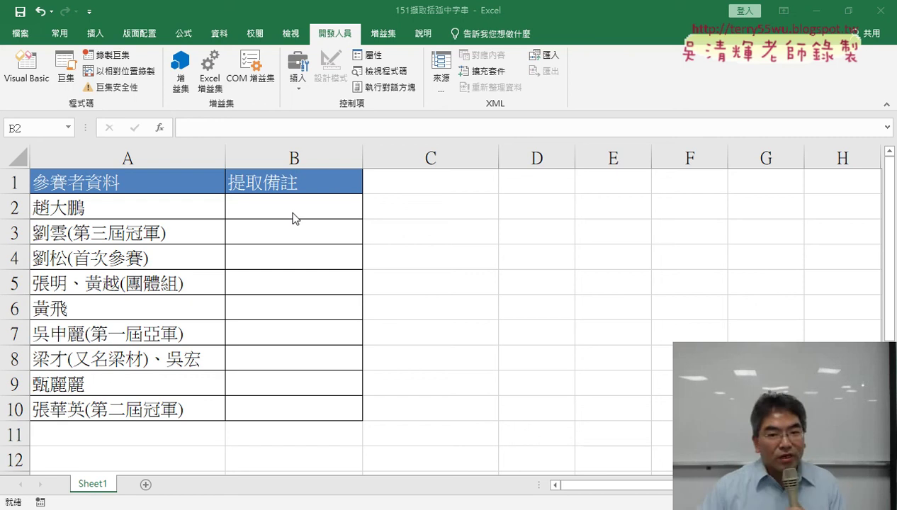
Compare the entries in A2 and A3, then select B3 for the formula.
{"action": "left_click", "coordinate": [75, 229]}
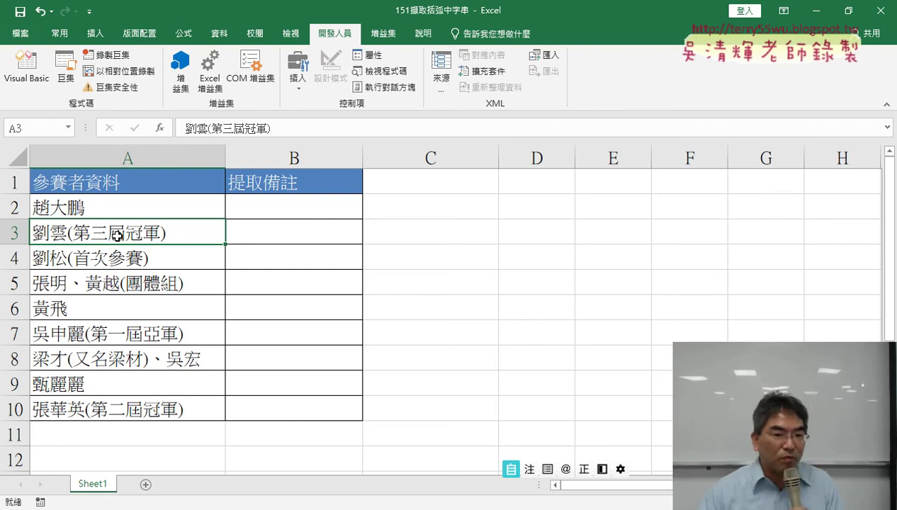
{"action": "left_click", "coordinate": [289, 236]}
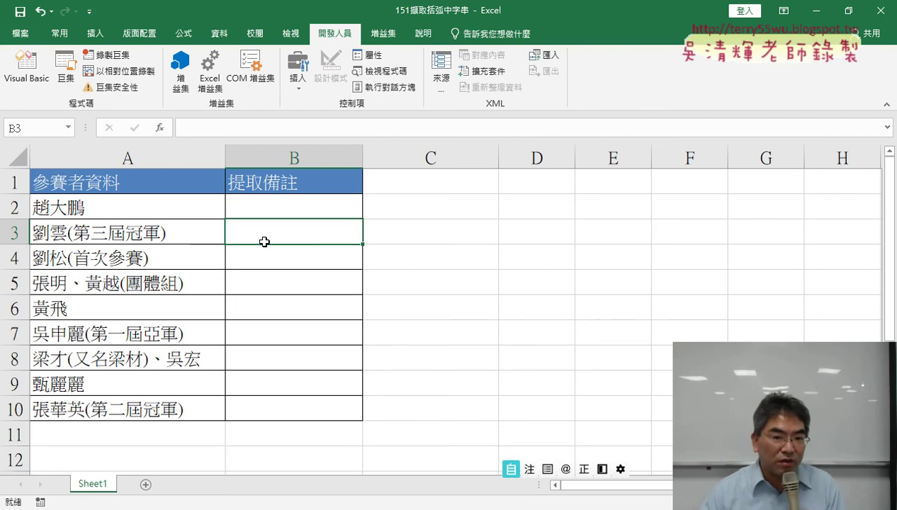
{"action": "left_click", "coordinate": [290, 209]}
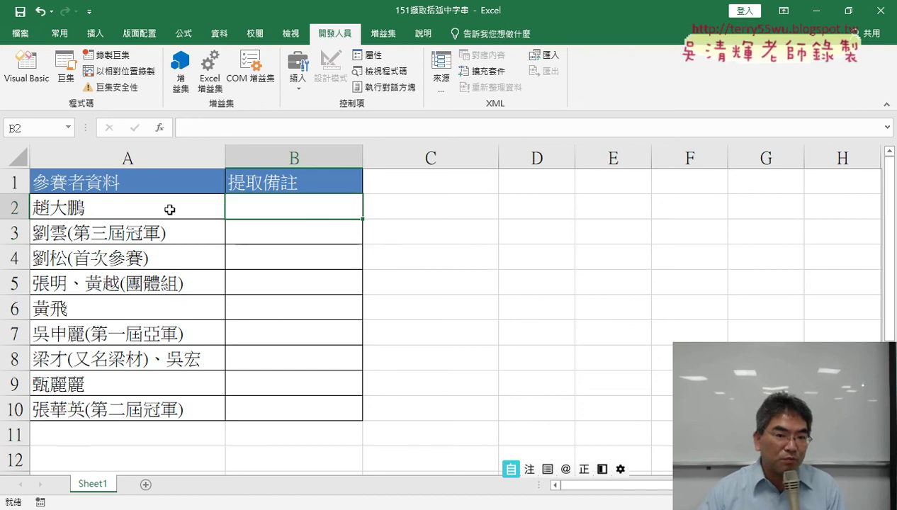
{"action": "left_click", "coordinate": [123, 210]}
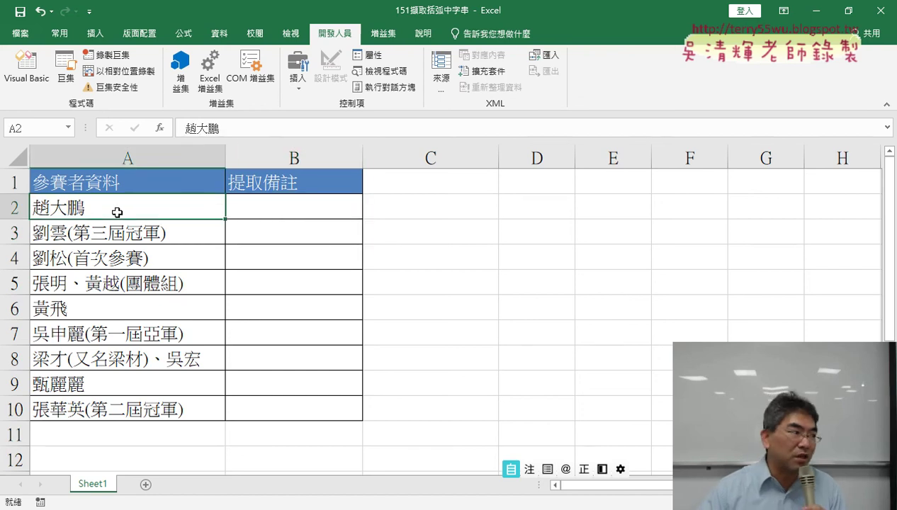
{"action": "left_click", "coordinate": [312, 239]}
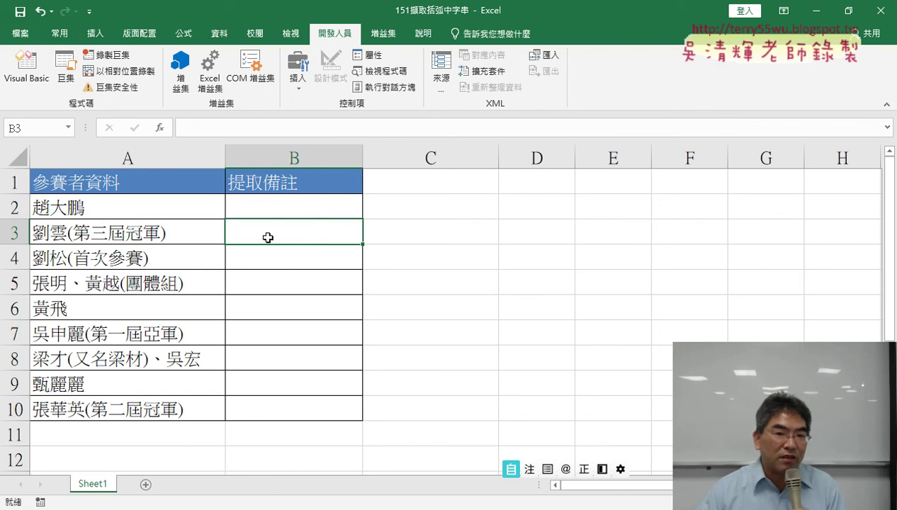
Open Insert Function for B3 with the category set to 文字 (Text).
{"action": "left_click", "coordinate": [160, 127]}
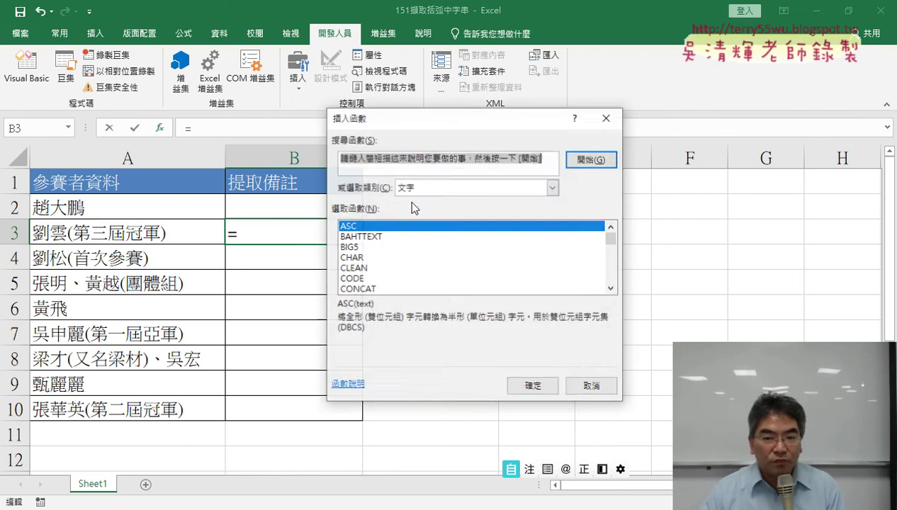
{"action": "left_click", "coordinate": [465, 186]}
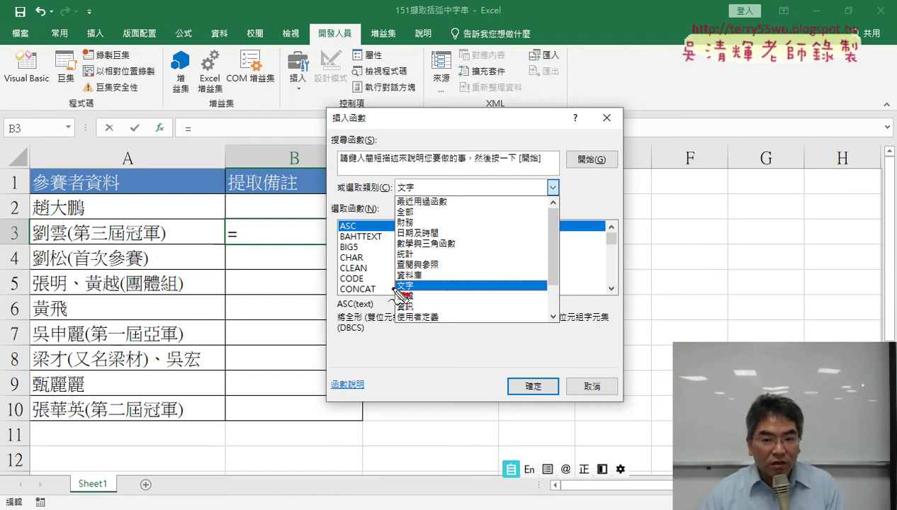
{"action": "left_click_drag", "start_coordinate": [416, 280], "coordinate": [413, 279]}
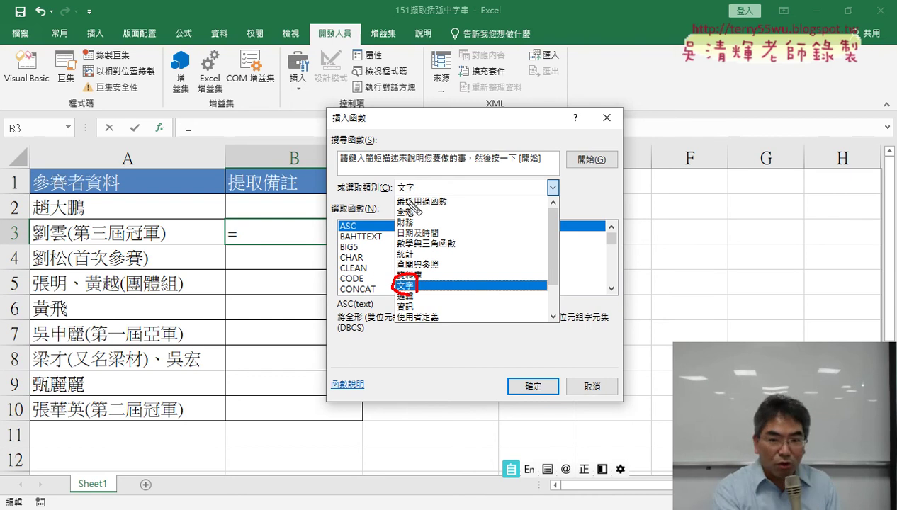
{"action": "key", "text": "Escape"}
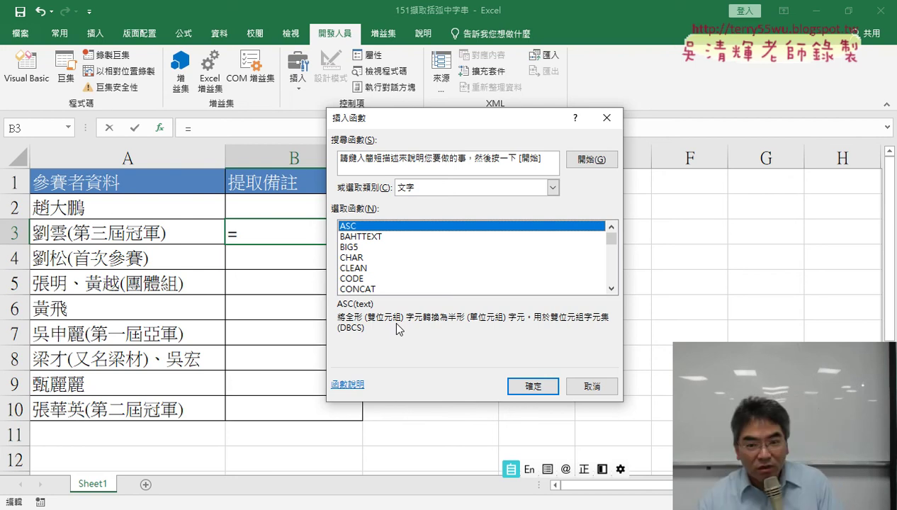
Read the BIG5, CODE and CHAR descriptions, then select FIND.
{"action": "left_click", "coordinate": [351, 248]}
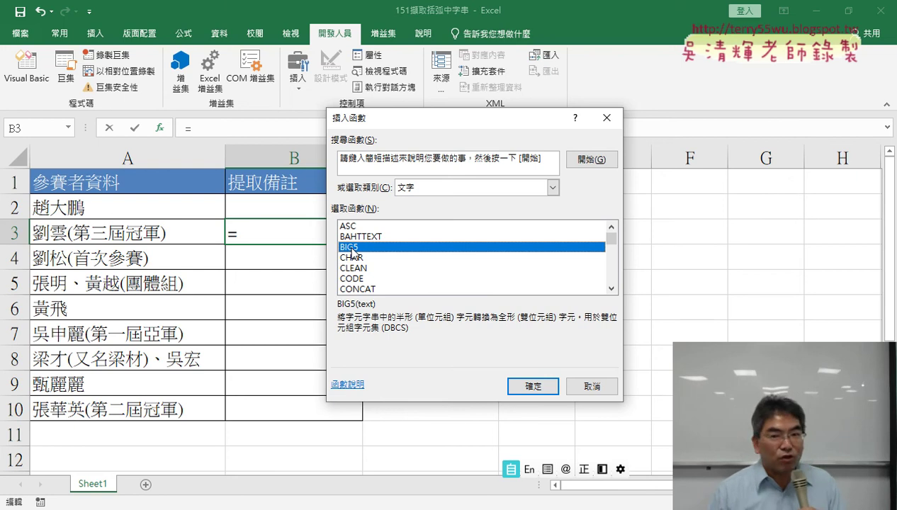
{"action": "left_click", "coordinate": [364, 279]}
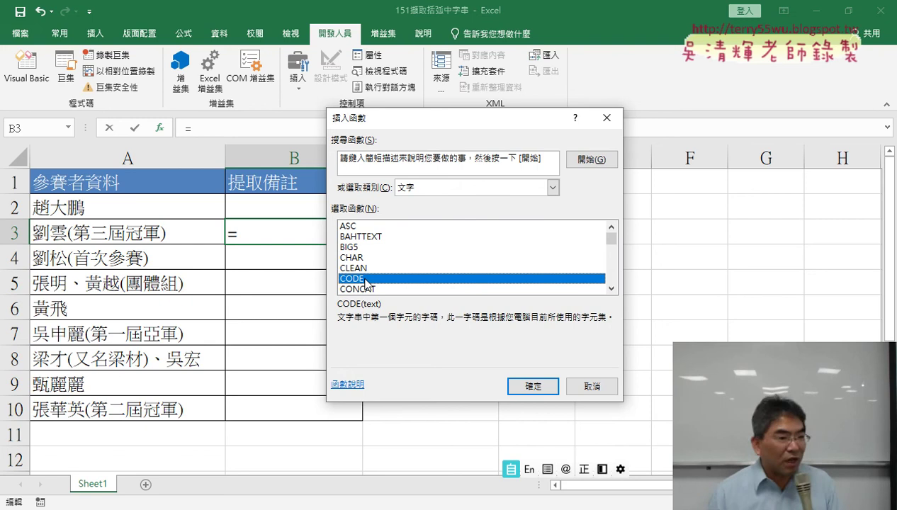
{"action": "left_click", "coordinate": [371, 259]}
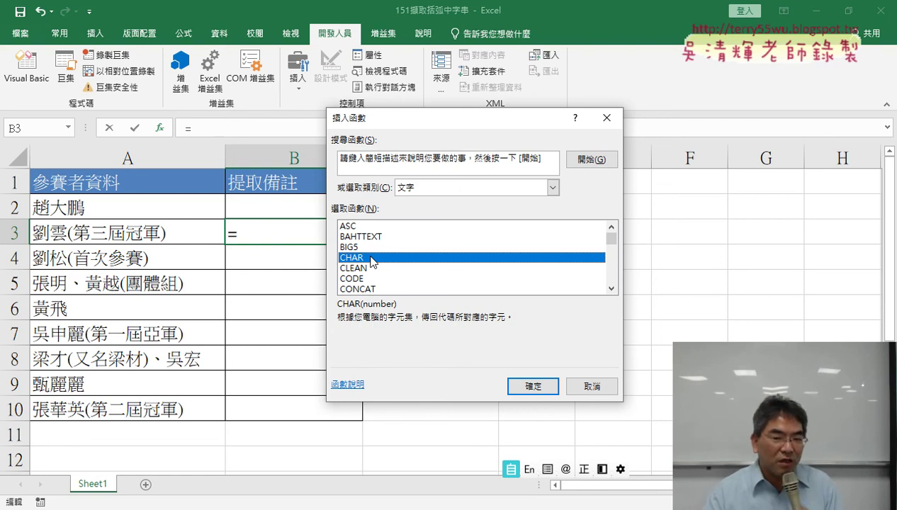
{"action": "left_click", "coordinate": [611, 288]}
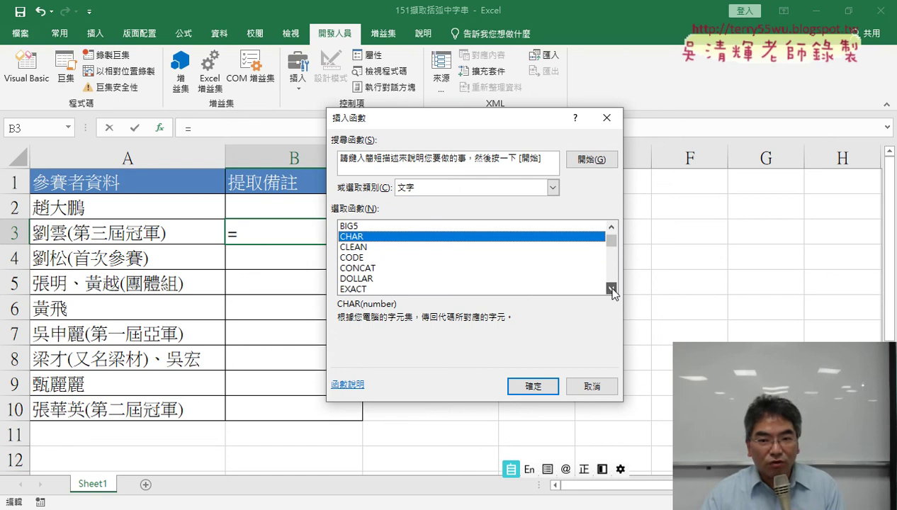
{"action": "left_click", "coordinate": [394, 259]}
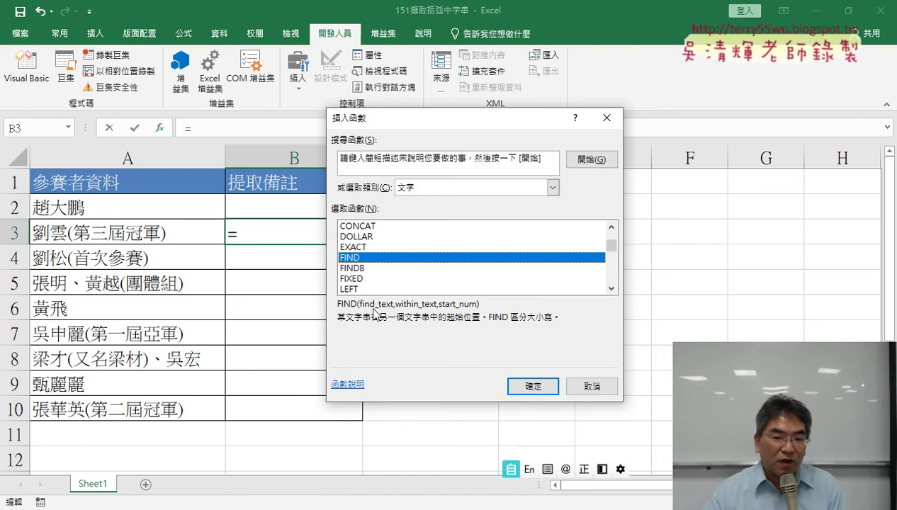
Confirm FIND and enter ( as its Find_text argument.
{"action": "left_click", "coordinate": [533, 387]}
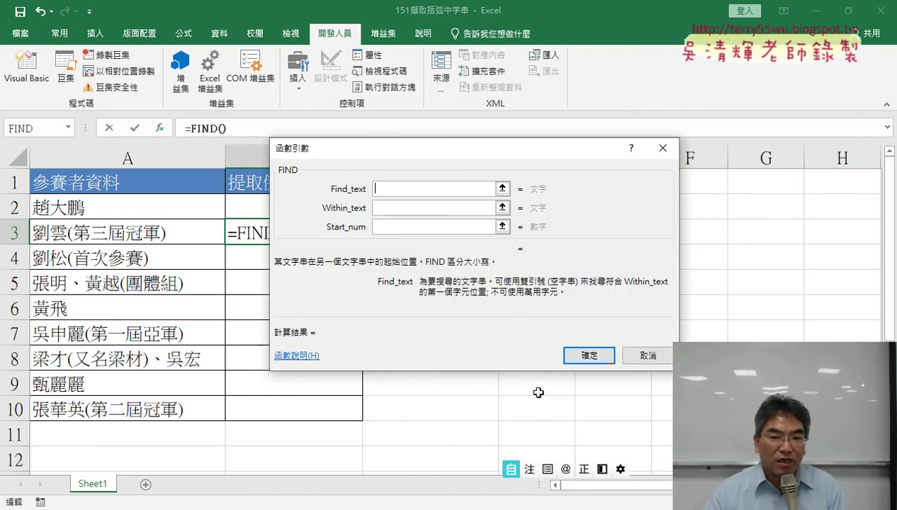
{"action": "left_click_drag", "start_coordinate": [399, 164], "coordinate": [454, 166]}
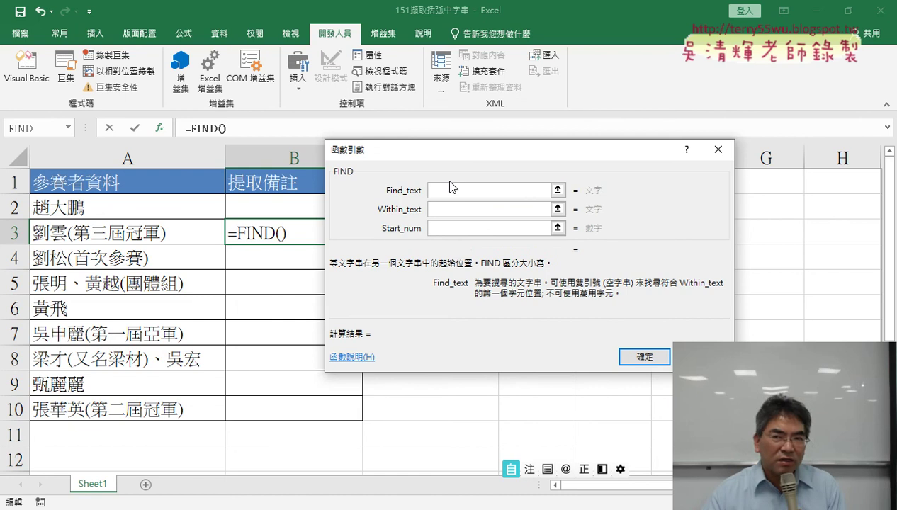
{"action": "left_click", "coordinate": [449, 189]}
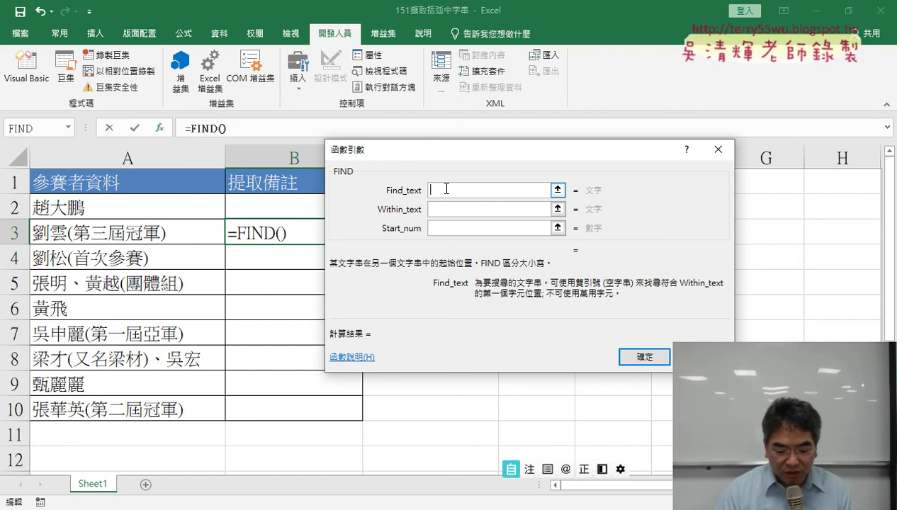
{"action": "type", "text": "("}
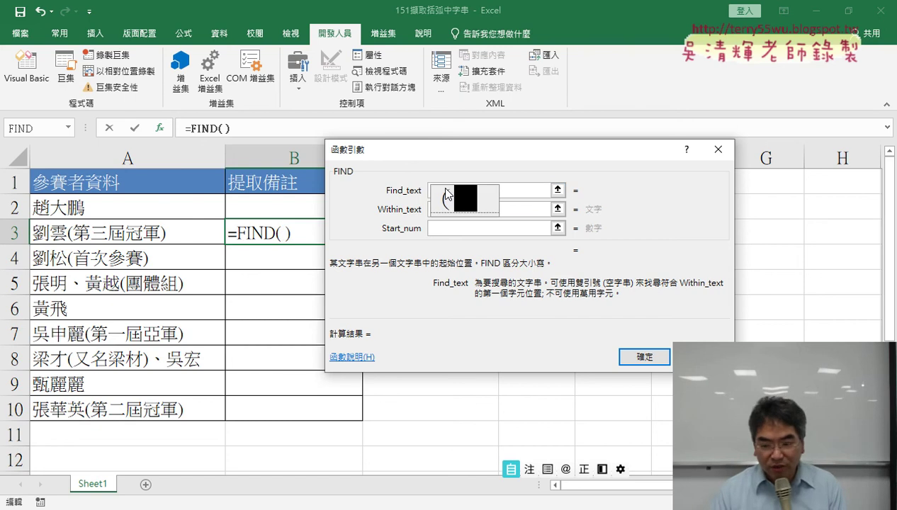
{"action": "key", "text": "shift"}
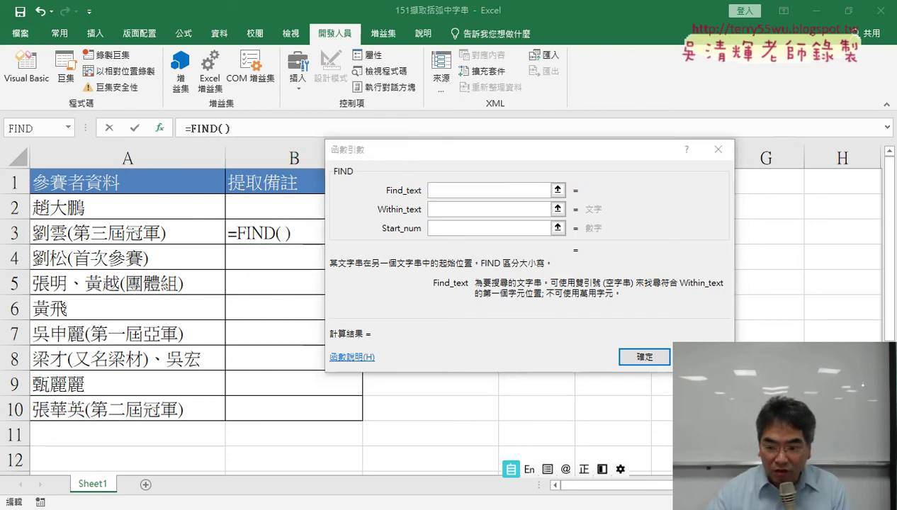
{"action": "key", "text": "shift"}
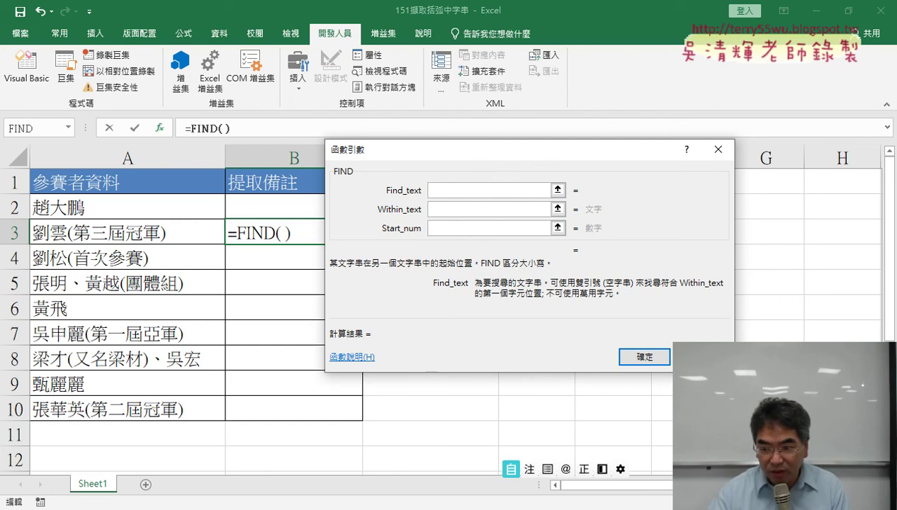
{"action": "key", "text": "super+space"}
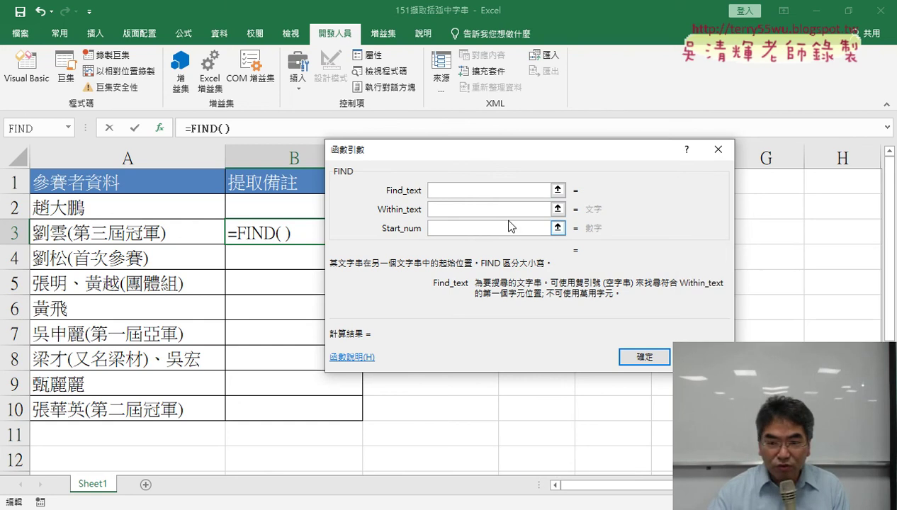
{"action": "type", "text": "("}
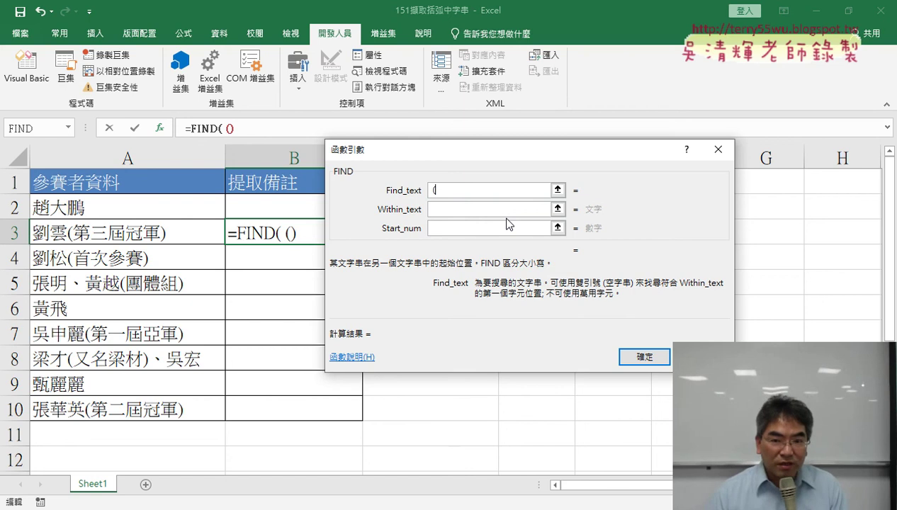
{"action": "left_click", "coordinate": [444, 211]}
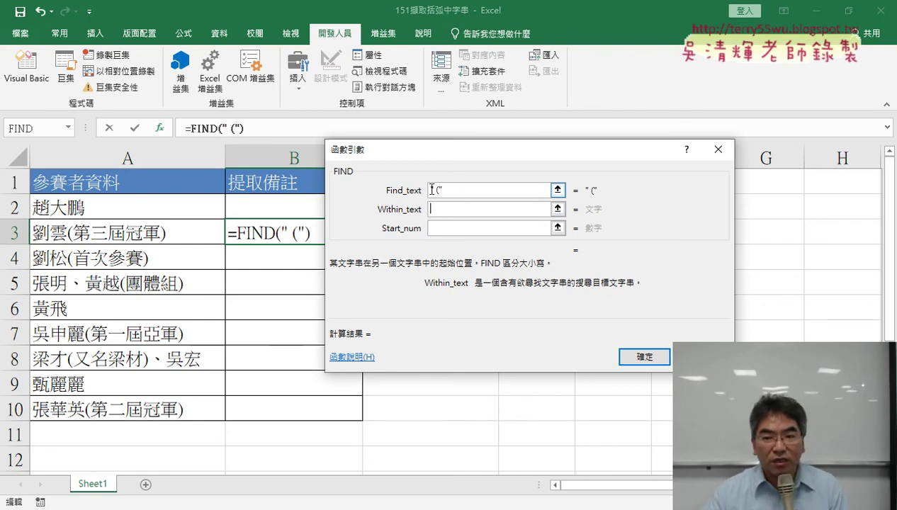
Set FIND's Within_text argument to cell A3.
{"action": "left_click", "coordinate": [432, 190]}
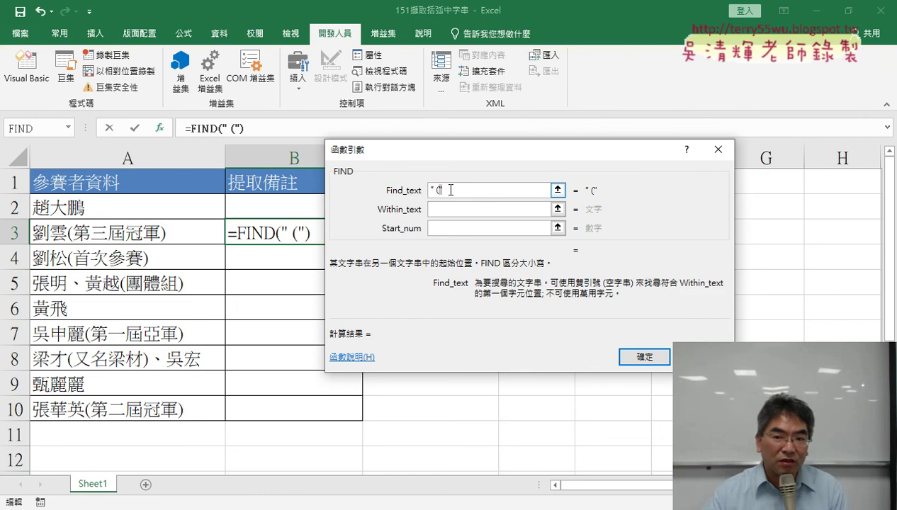
{"action": "left_click", "coordinate": [465, 209]}
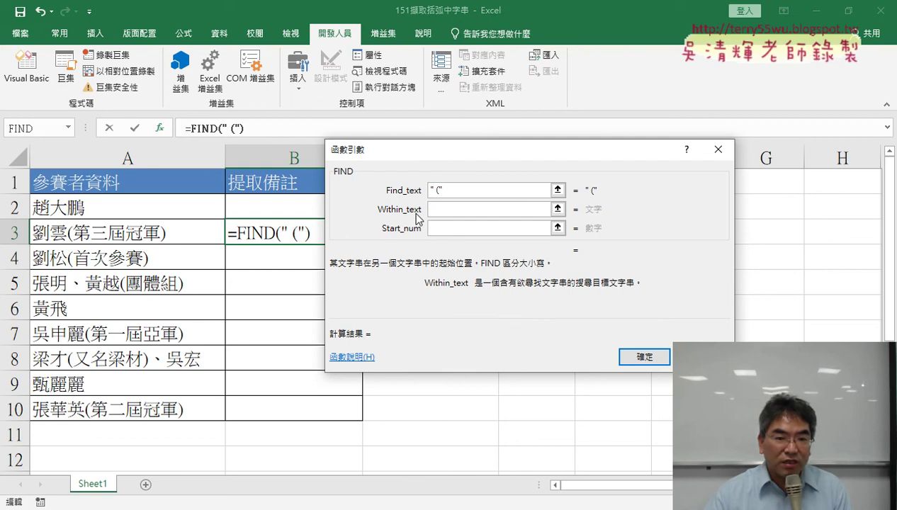
{"action": "left_click", "coordinate": [166, 233]}
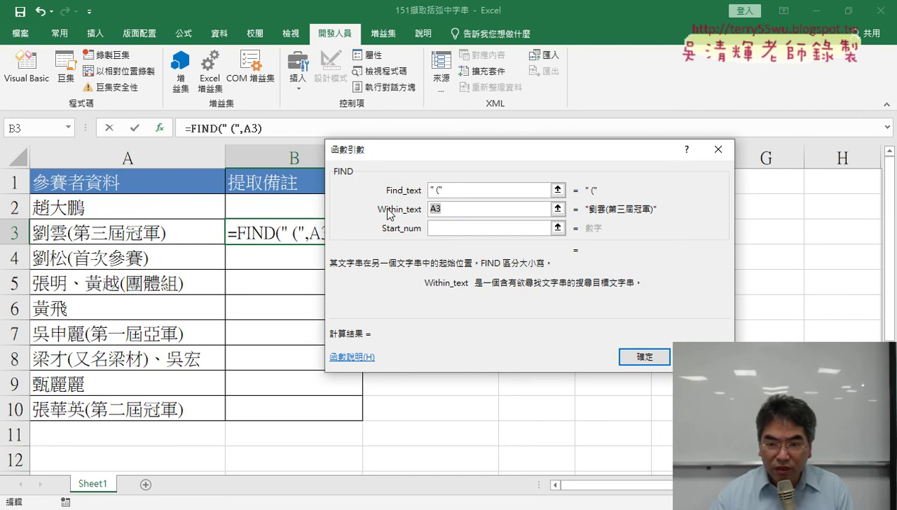
Re-enter FIND's arguments with "(" as Find_text and A3 as Within_text.
{"action": "key", "text": "Delete"}
{"action": "key", "text": "shift+Tab"}
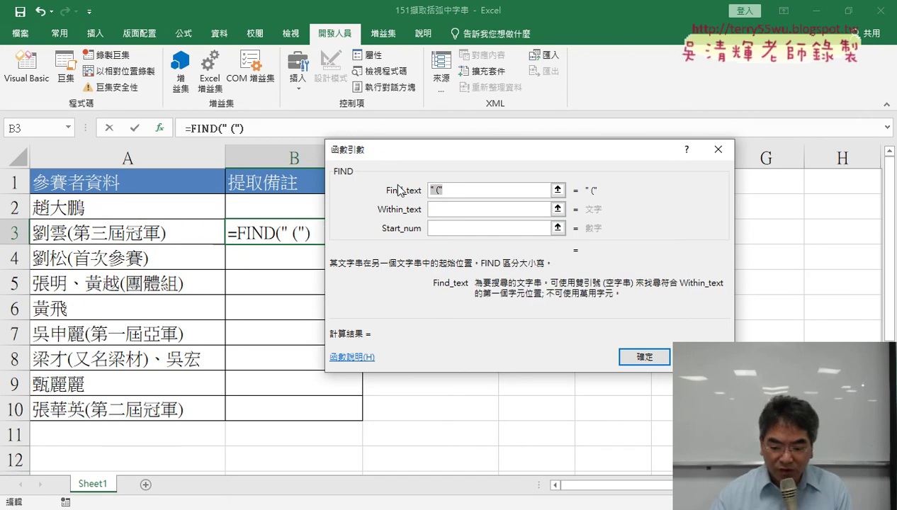
{"action": "key", "text": "Delete"}
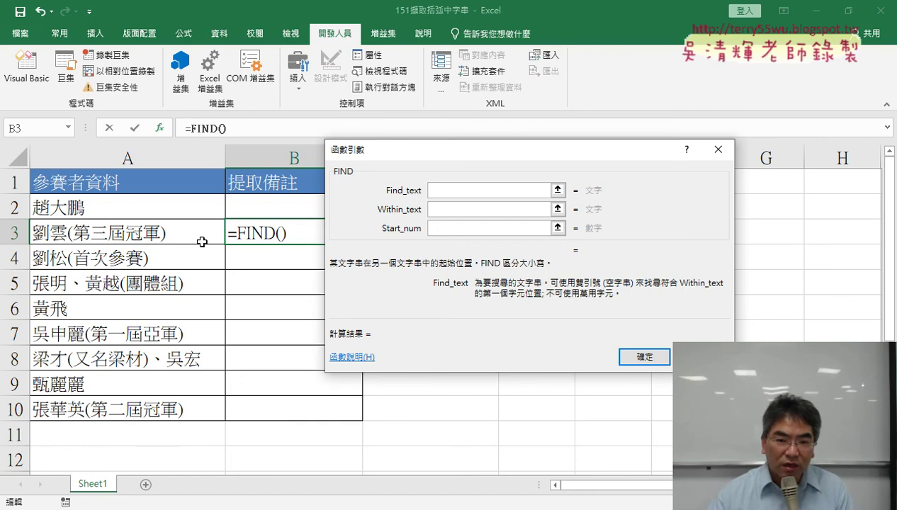
{"action": "left_click", "coordinate": [201, 238]}
{"action": "left_click", "coordinate": [449, 209]}
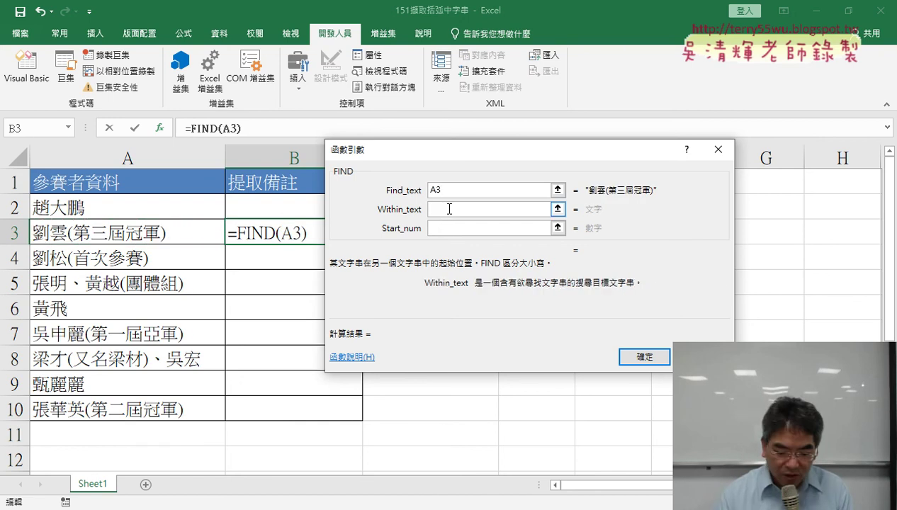
{"action": "type", "text": "("}
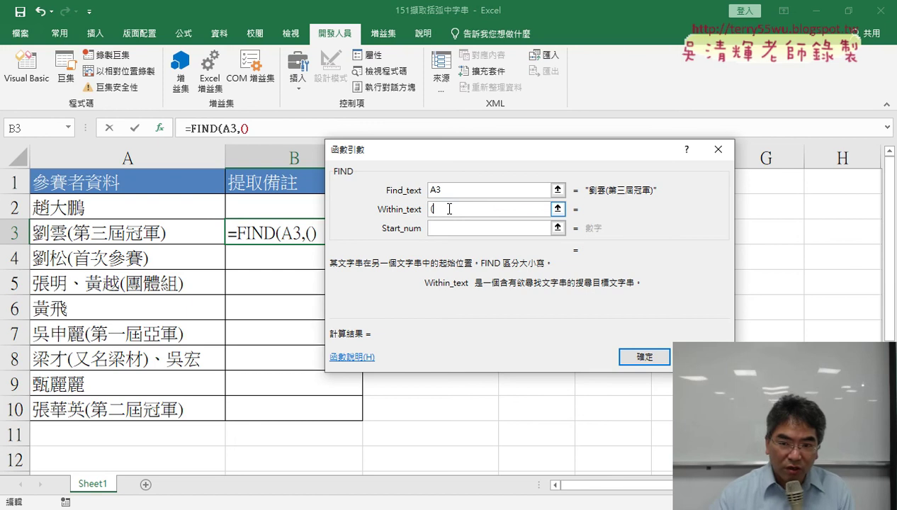
{"action": "left_click", "coordinate": [467, 190]}
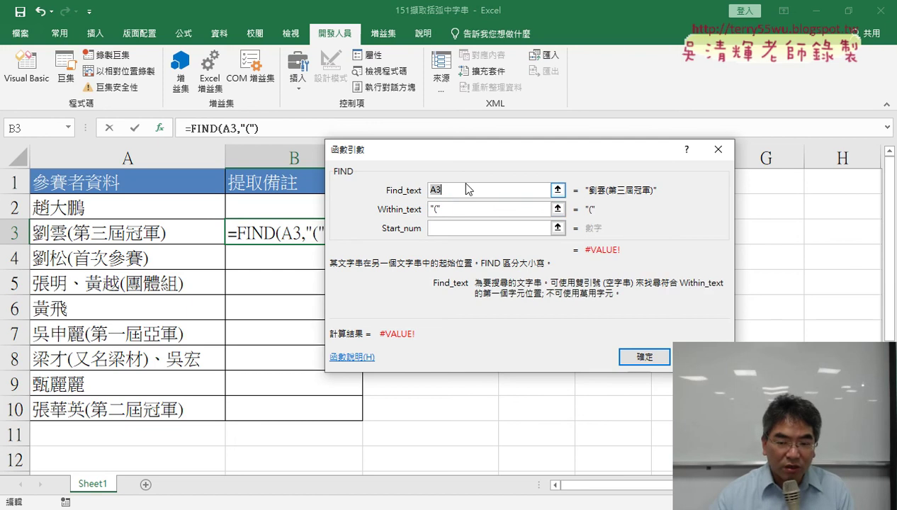
{"action": "left_click", "coordinate": [455, 209]}
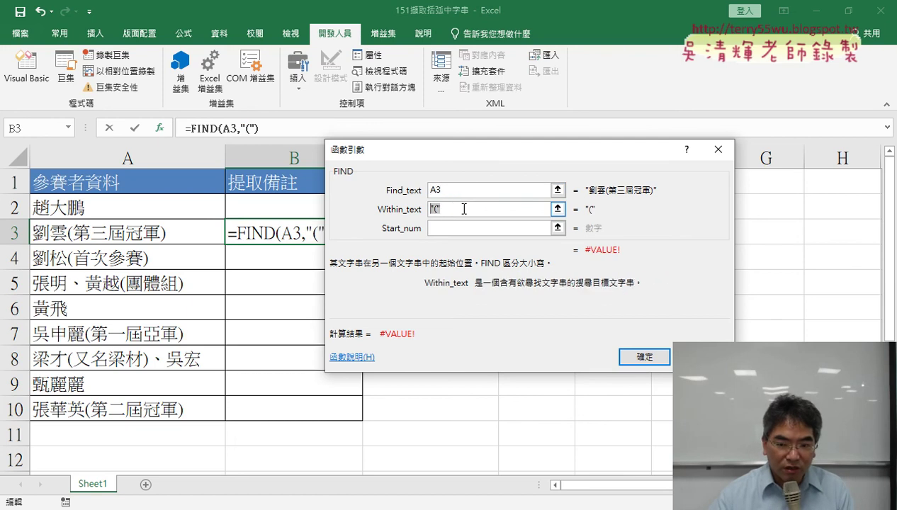
{"action": "key", "text": "BackSpace"}
{"action": "left_click", "coordinate": [462, 190]}
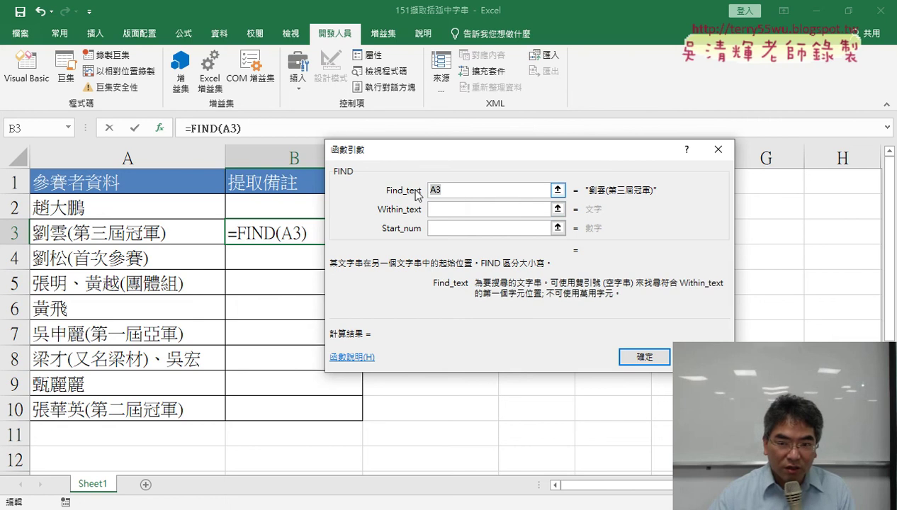
{"action": "type", "text": "("}
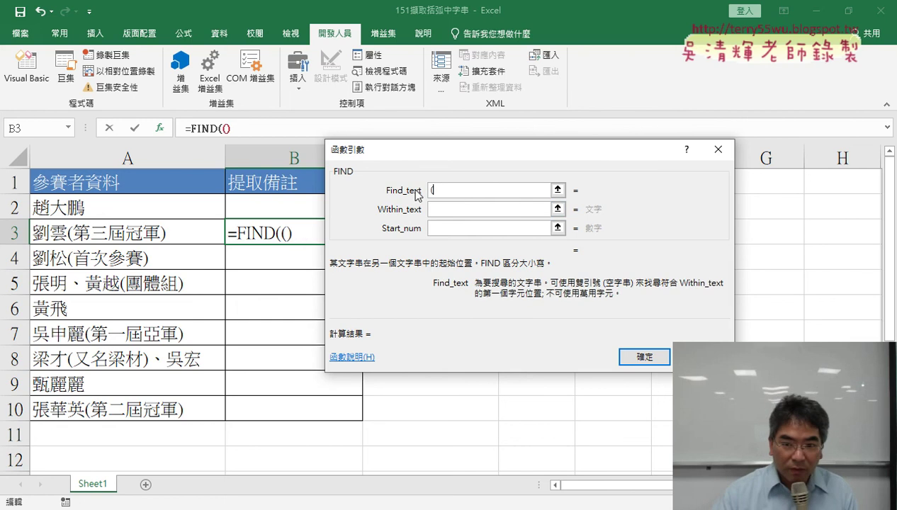
{"action": "left_click", "coordinate": [440, 208]}
{"action": "left_click", "coordinate": [447, 209]}
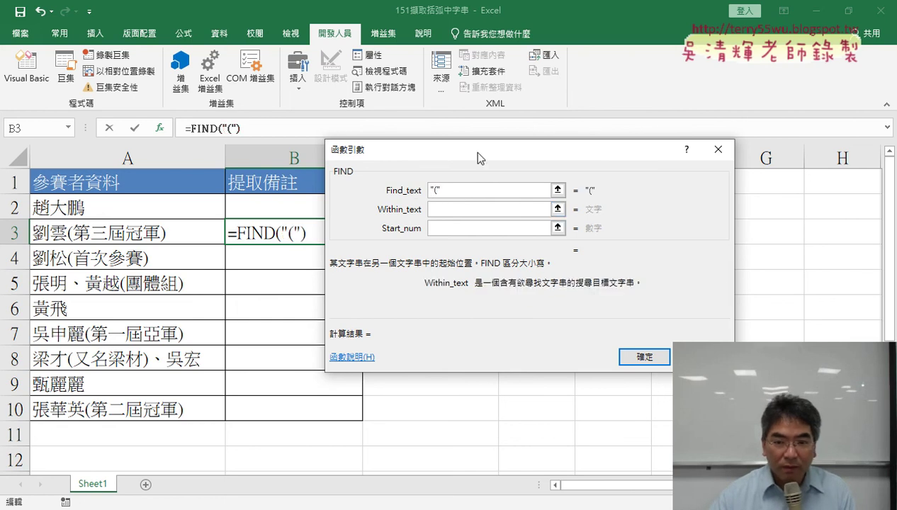
{"action": "left_click_drag", "start_coordinate": [478, 152], "coordinate": [549, 161]}
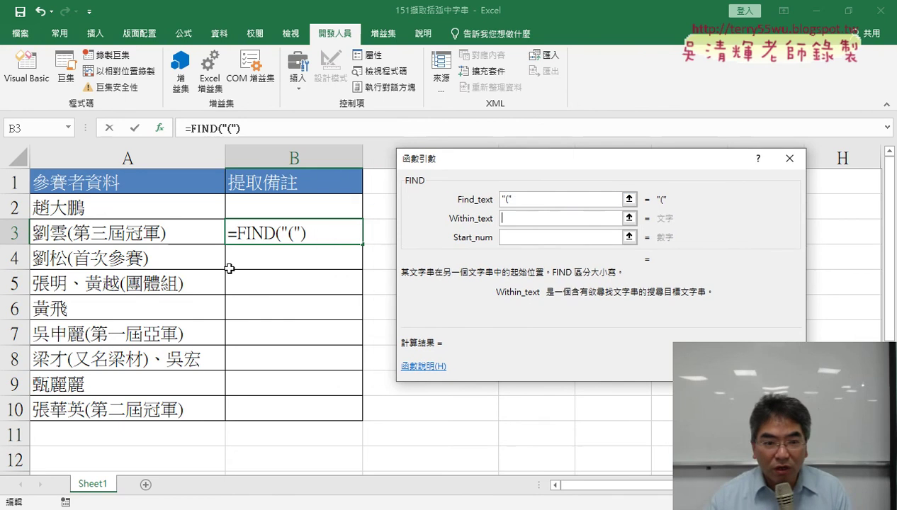
{"action": "left_click", "coordinate": [176, 235]}
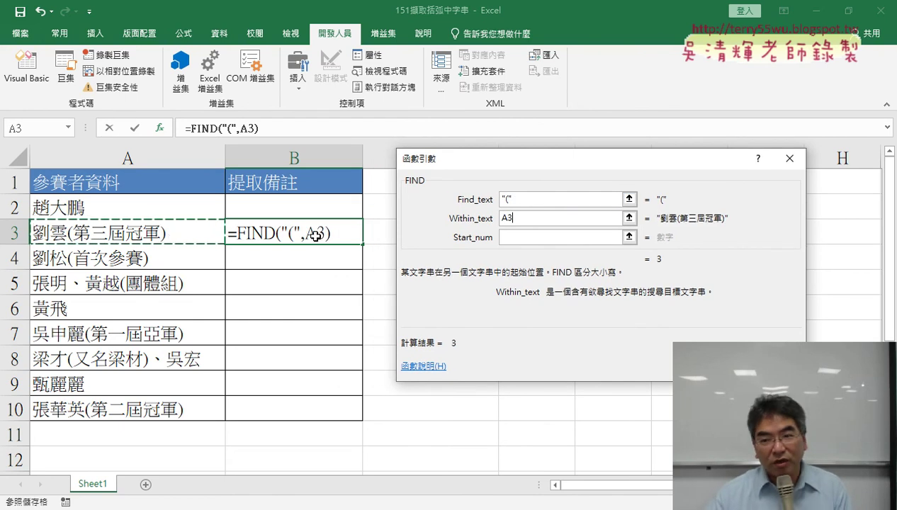
Remove the stray space before "(" so FIND returns 3, marking A3's parentheses.
{"action": "left_click", "coordinate": [504, 200]}
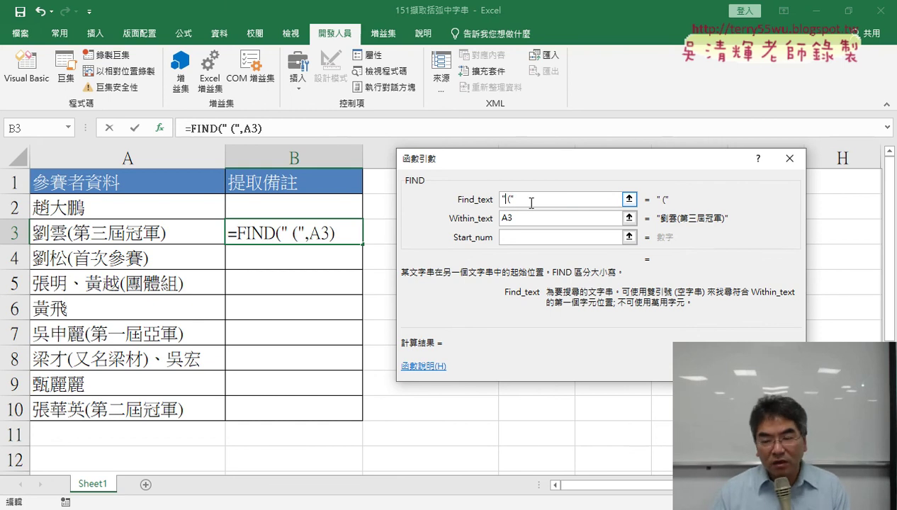
{"action": "key", "text": "BackSpace"}
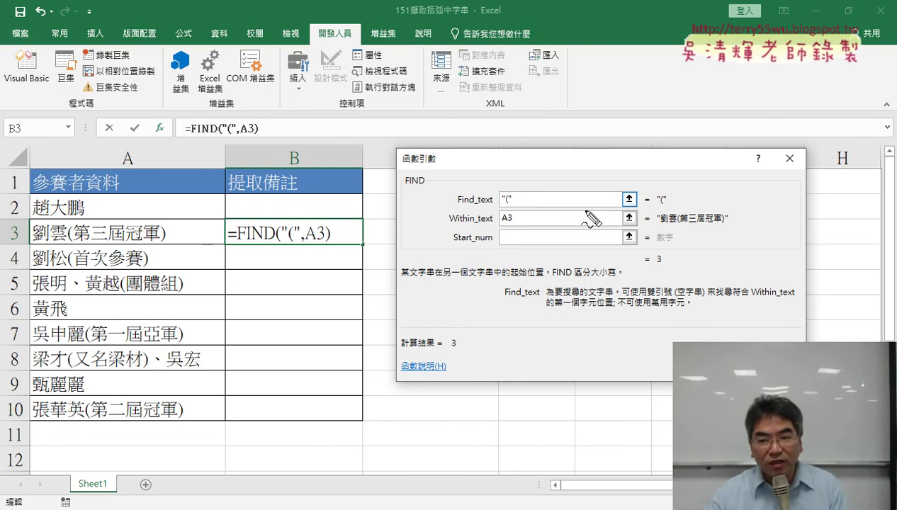
{"action": "left_click_drag", "start_coordinate": [667, 228], "coordinate": [731, 228]}
{"action": "left_click_drag", "start_coordinate": [662, 253], "coordinate": [659, 256]}
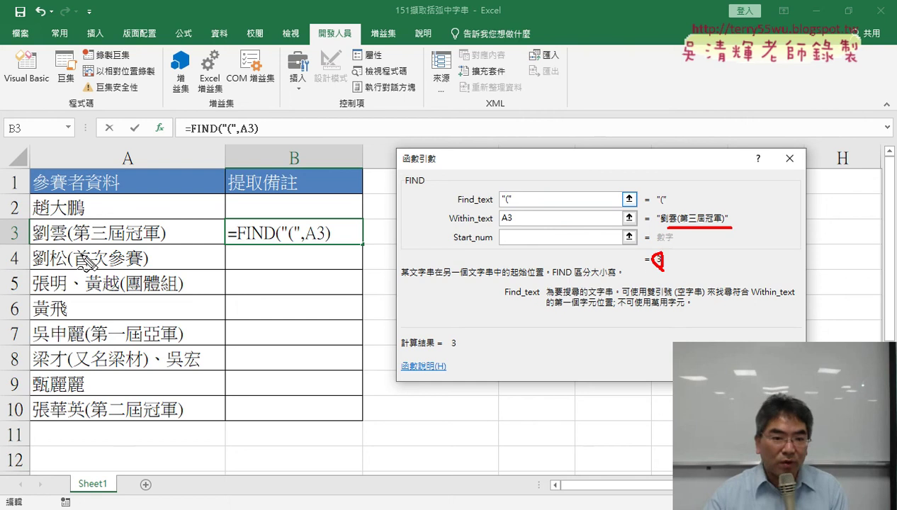
{"action": "left_click_drag", "start_coordinate": [67, 246], "coordinate": [79, 246]}
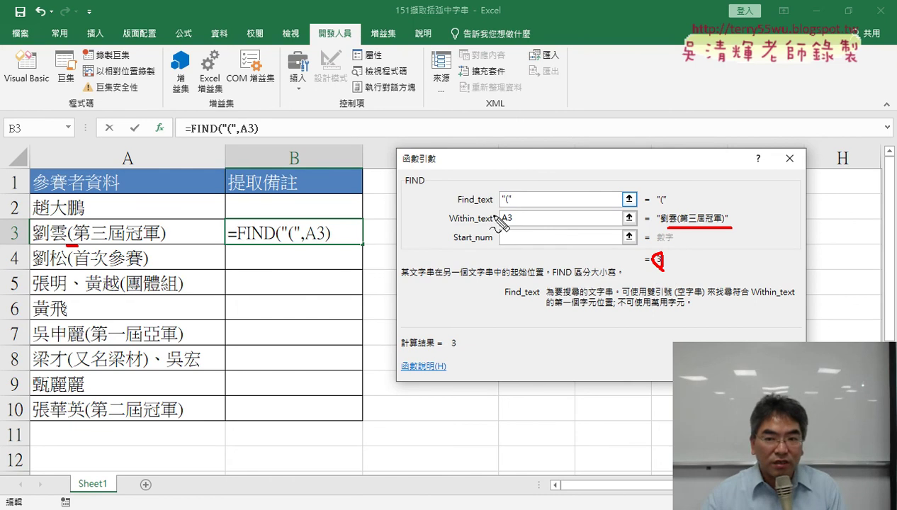
{"action": "left_click_drag", "start_coordinate": [502, 203], "coordinate": [537, 202]}
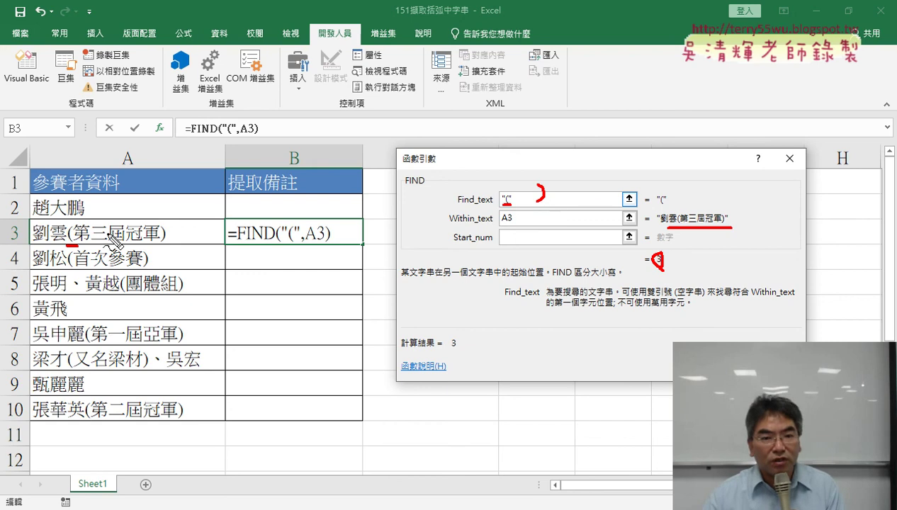
{"action": "left_click_drag", "start_coordinate": [158, 246], "coordinate": [174, 245]}
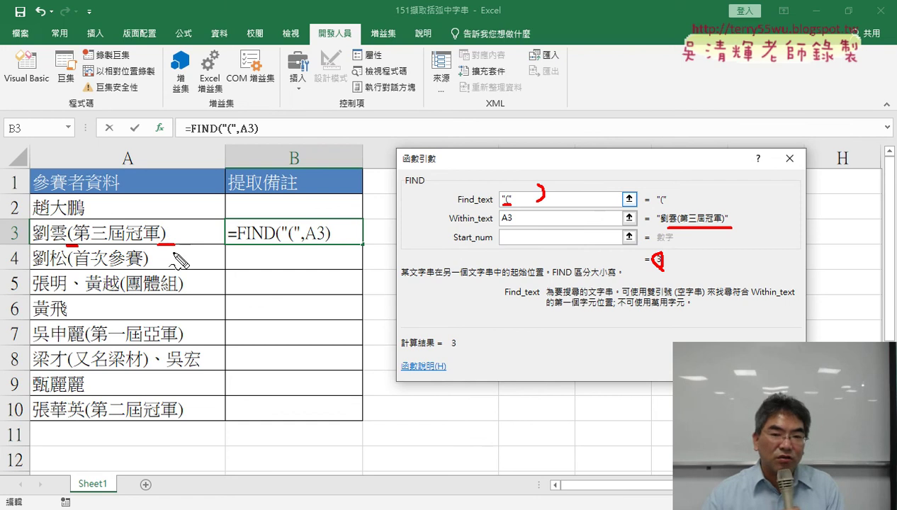
{"action": "key", "text": "Escape"}
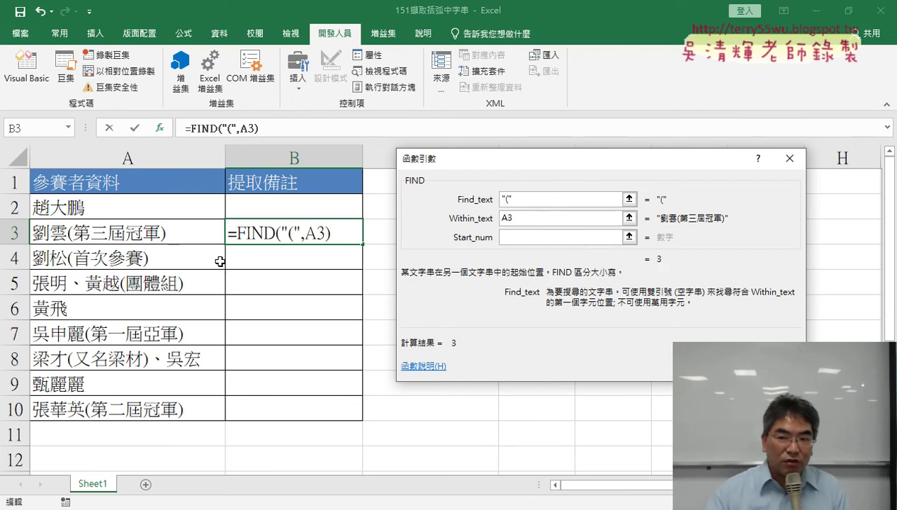
Commit =FIND("(",A3) in B3, then cut FIND("(",A3) out of the formula bar.
{"action": "key", "text": "Return"}
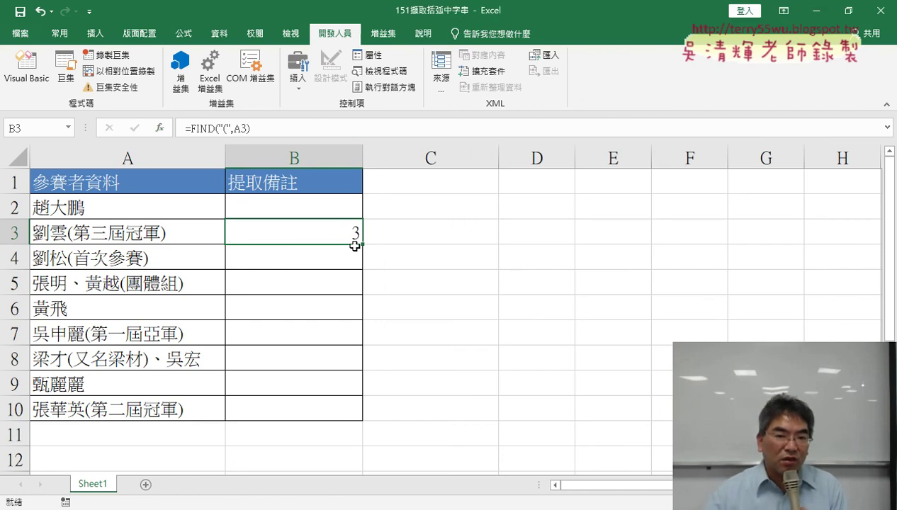
{"action": "left_click_drag", "start_coordinate": [188, 128], "coordinate": [274, 131]}
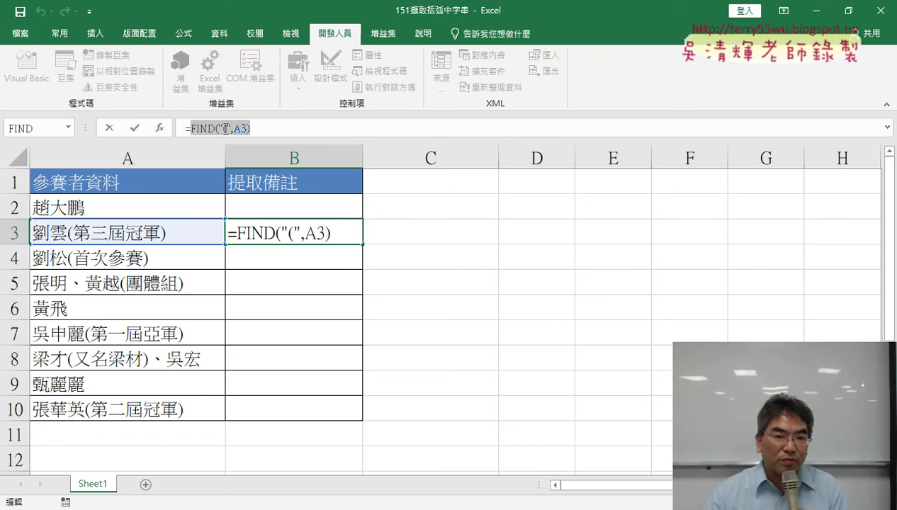
{"action": "right_click", "coordinate": [225, 128]}
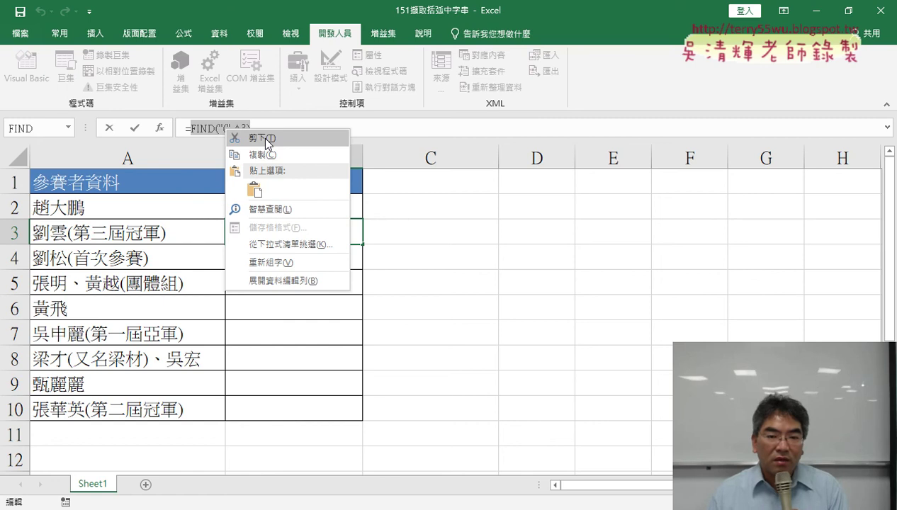
{"action": "left_click", "coordinate": [262, 136]}
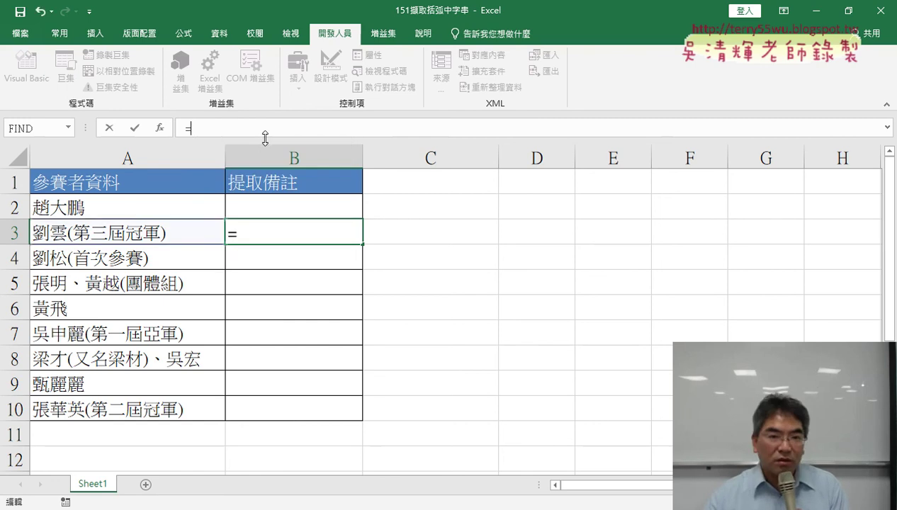
Insert the MID function into B3's formula.
{"action": "left_click", "coordinate": [162, 128]}
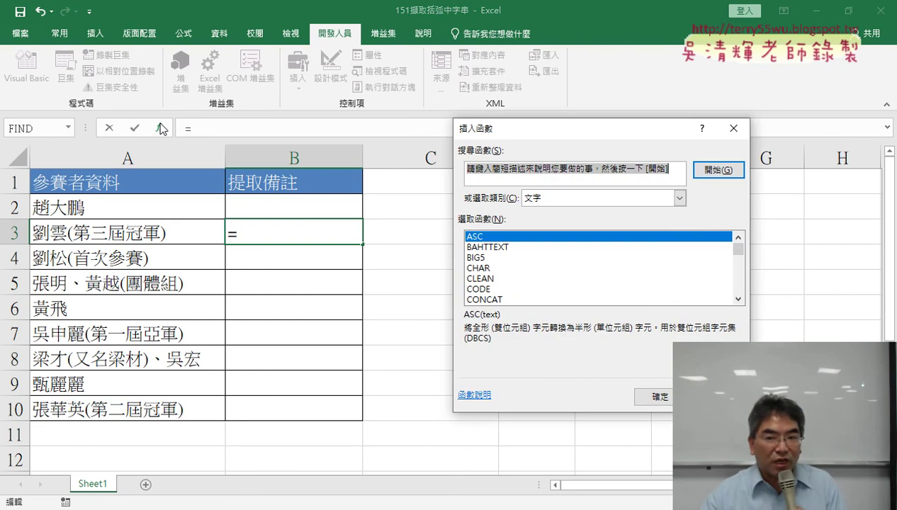
{"action": "left_click", "coordinate": [738, 299]}
{"action": "left_click", "coordinate": [738, 300]}
{"action": "left_click", "coordinate": [738, 300]}
{"action": "left_click", "coordinate": [738, 300]}
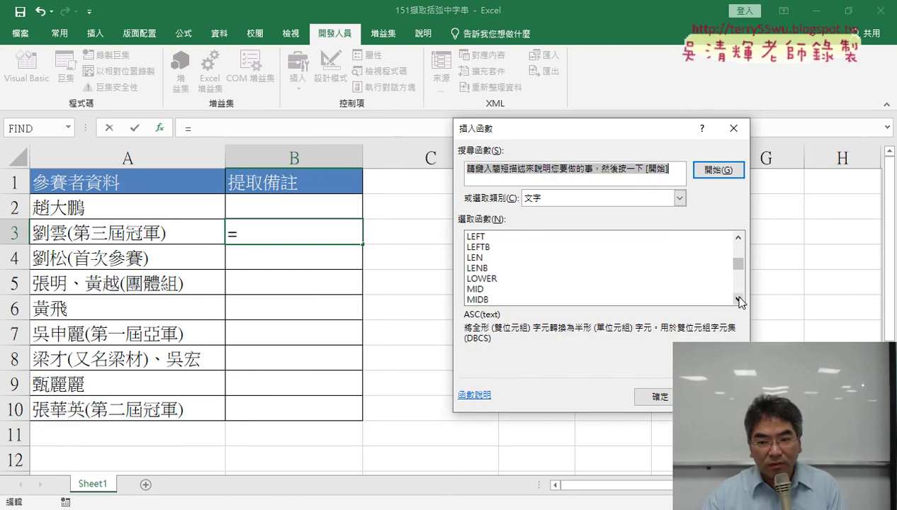
{"action": "left_click", "coordinate": [738, 300]}
{"action": "left_click", "coordinate": [497, 279]}
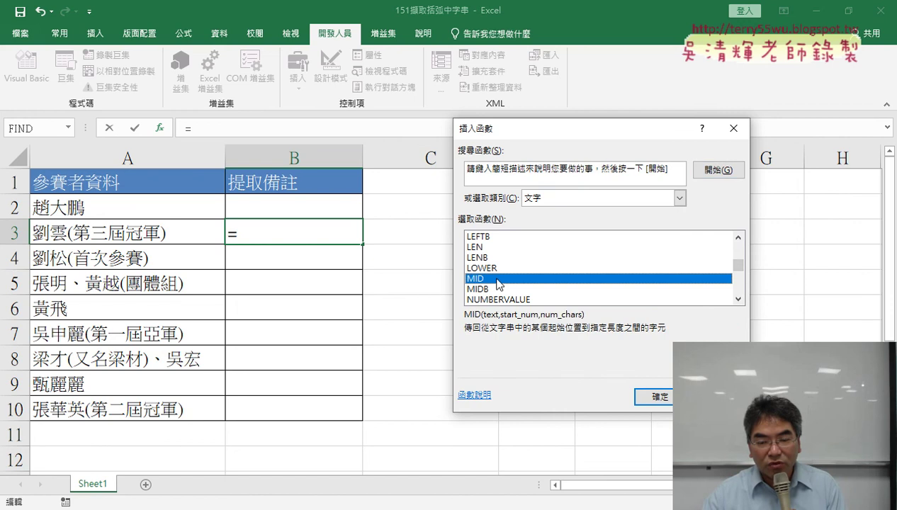
{"action": "left_click", "coordinate": [660, 398]}
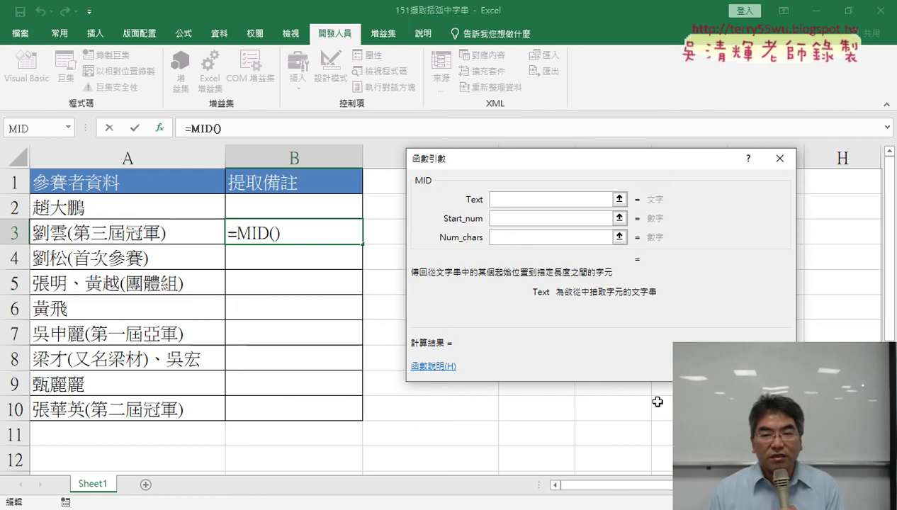
Set MID's Text to A3 and Start_num to the pasted FIND("(",A3)+1.
{"action": "left_click", "coordinate": [157, 234]}
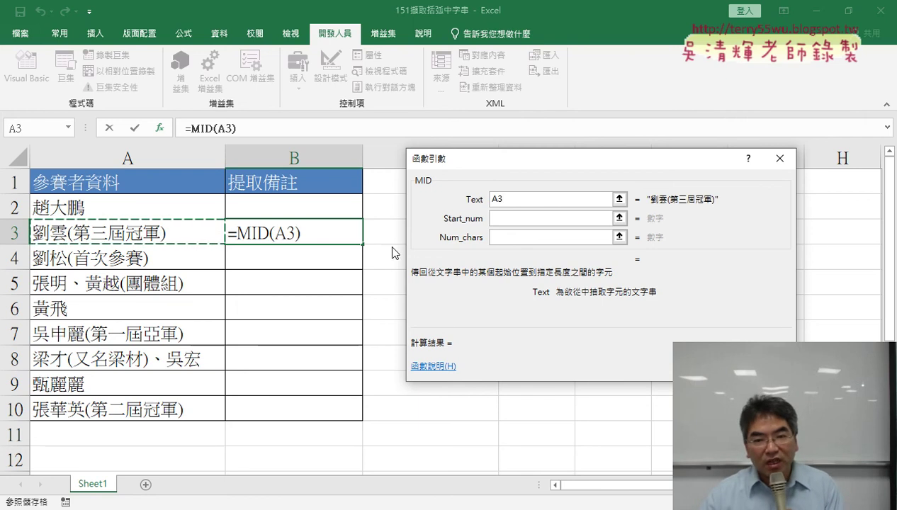
{"action": "left_click", "coordinate": [504, 220]}
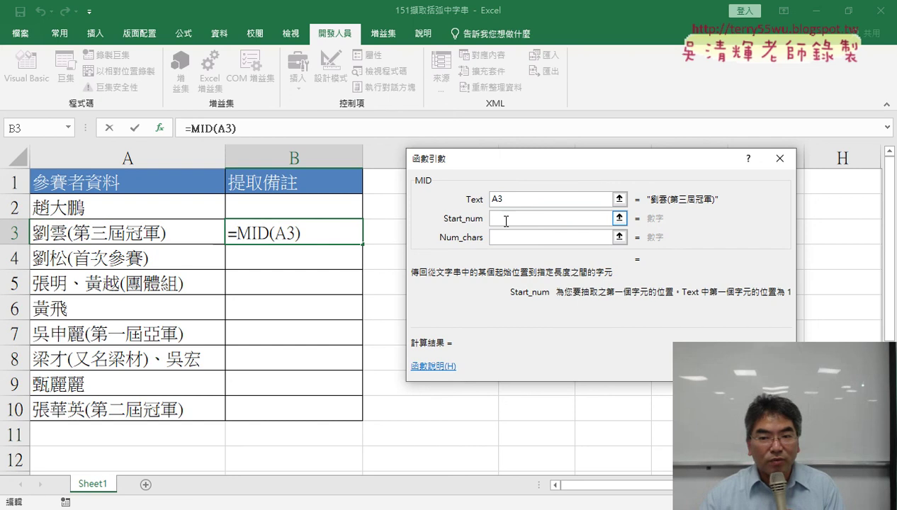
{"action": "right_click", "coordinate": [505, 220]}
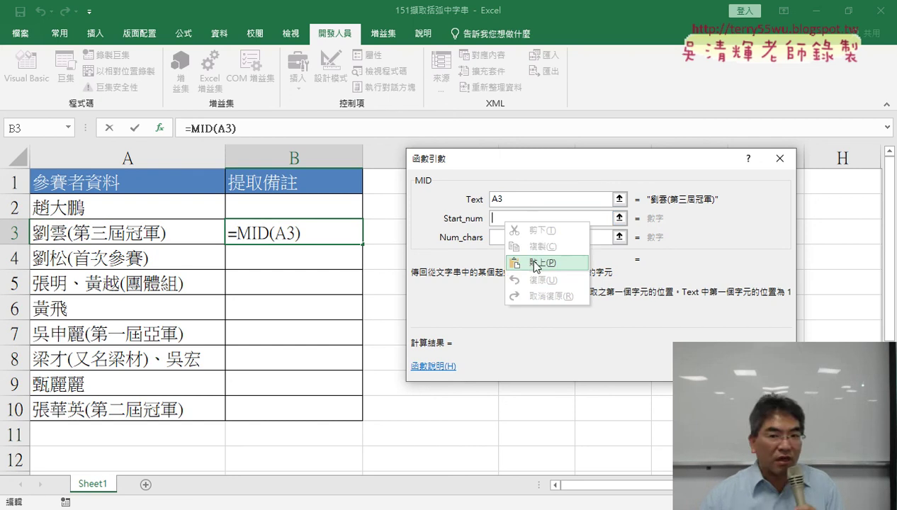
{"action": "left_click", "coordinate": [536, 263]}
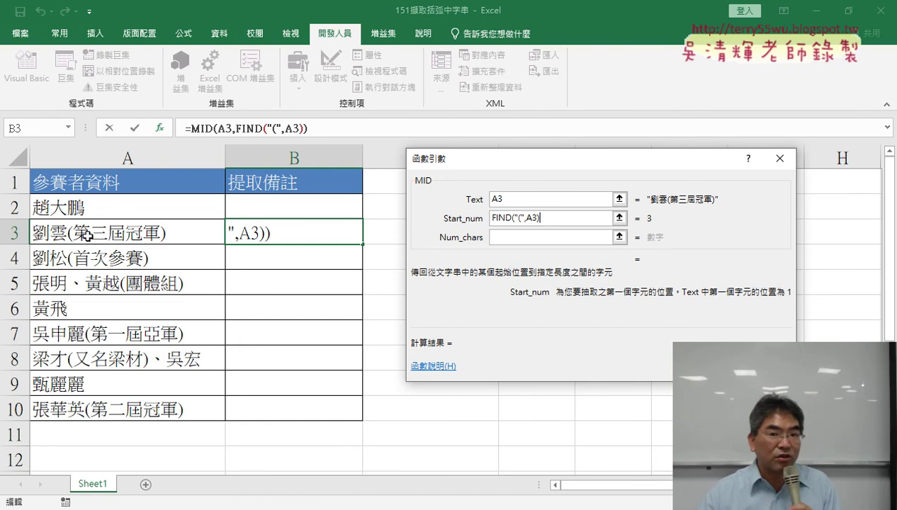
{"action": "type", "text": "+"}
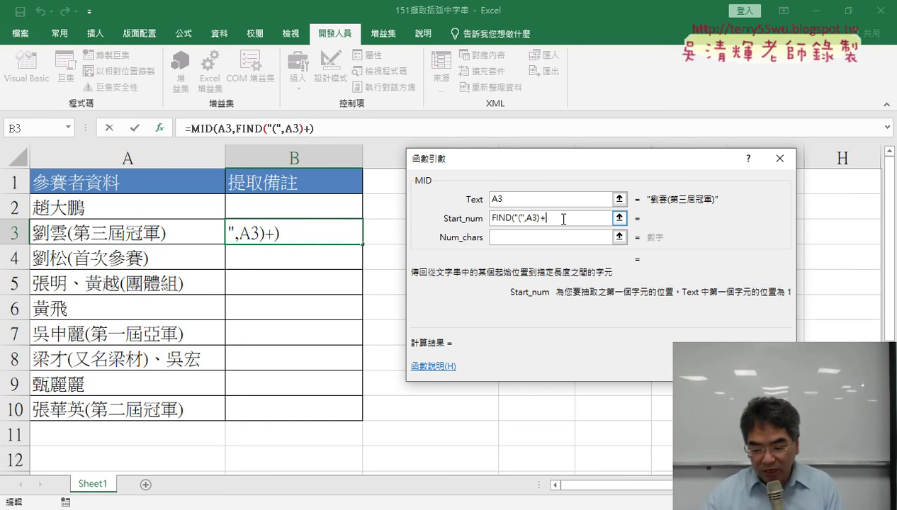
{"action": "type", "text": "1"}
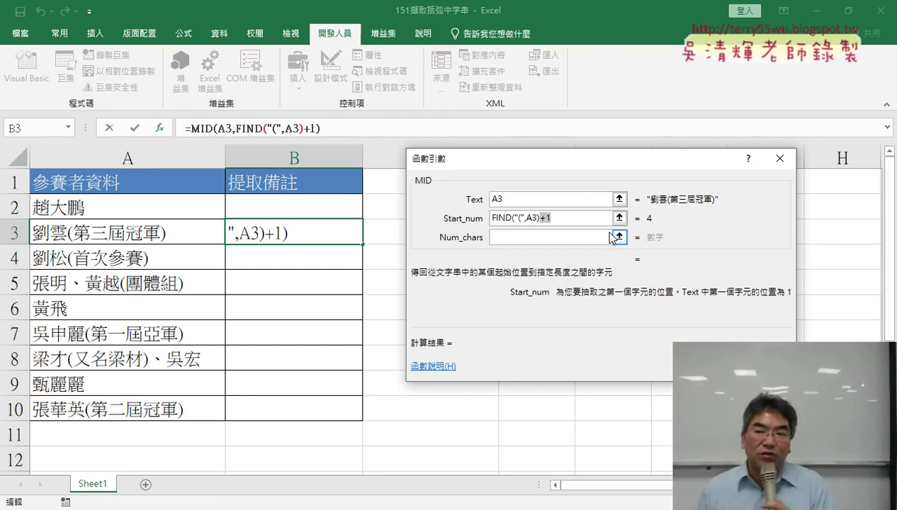
Build Num_chars as FIND(")",A3)-FIND("(",A3) from the pasted FIND expression.
{"action": "left_click", "coordinate": [541, 236]}
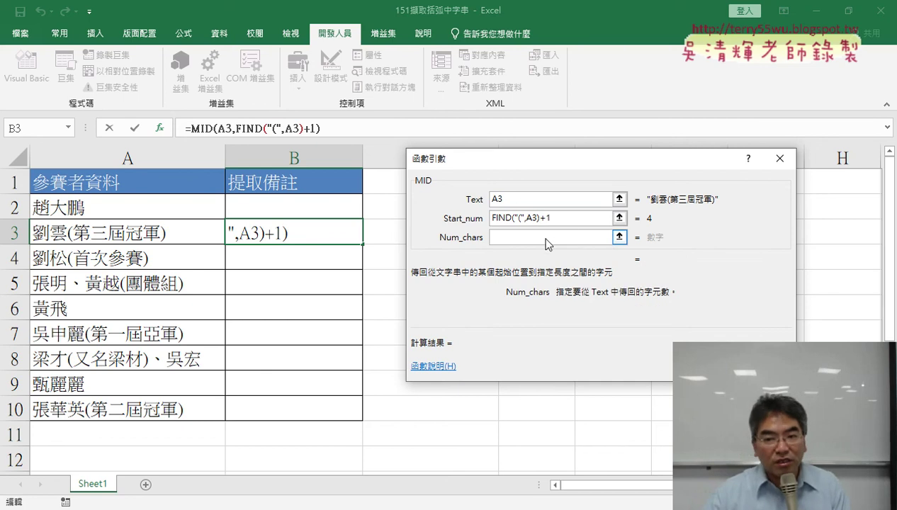
{"action": "right_click", "coordinate": [522, 241]}
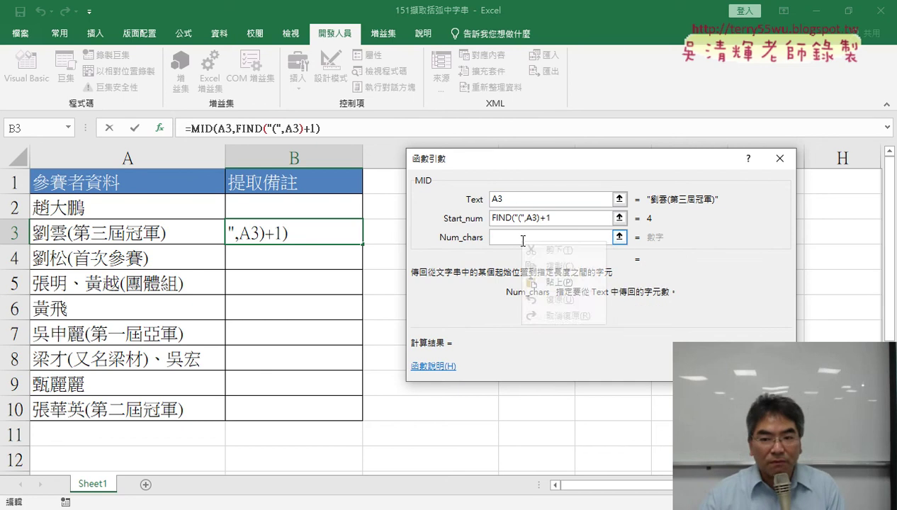
{"action": "left_click", "coordinate": [536, 281]}
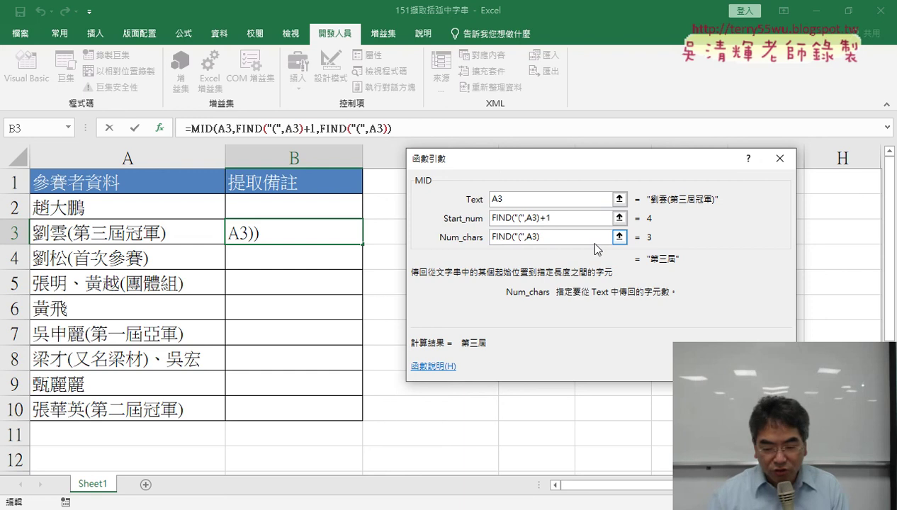
{"action": "key", "text": "BackSpace"}
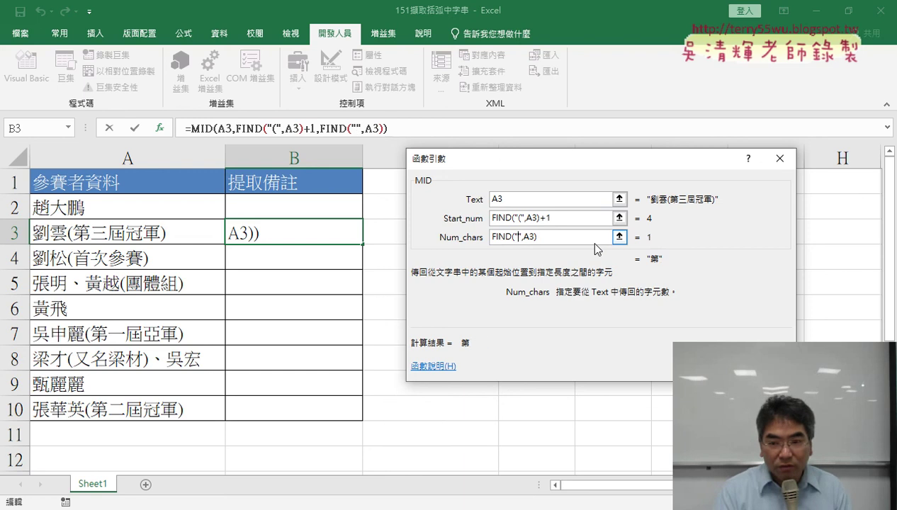
{"action": "type", "text": ")"}
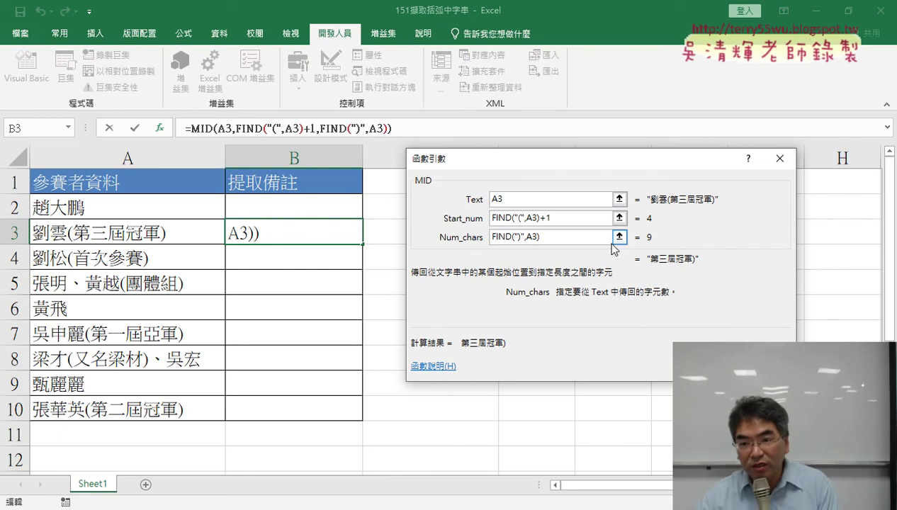
{"action": "type", "text": "-"}
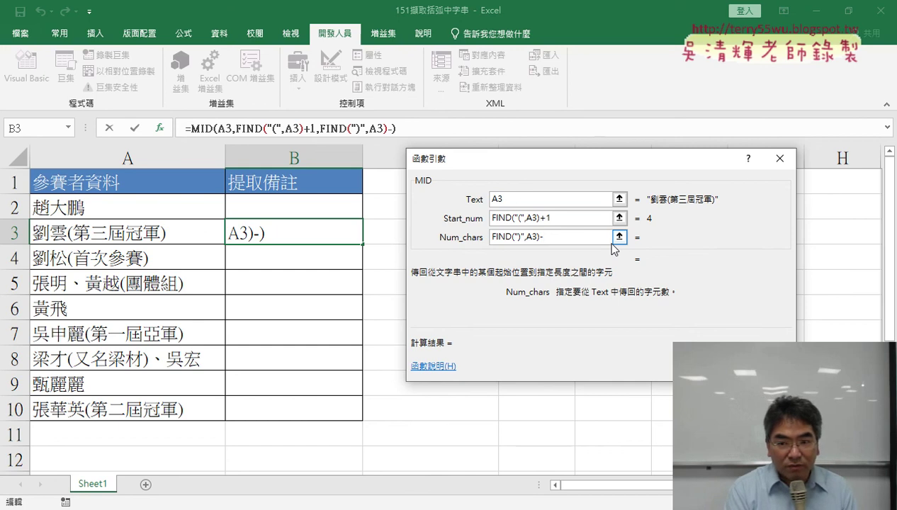
{"action": "type", "text": "FIND(\"(\",A3)"}
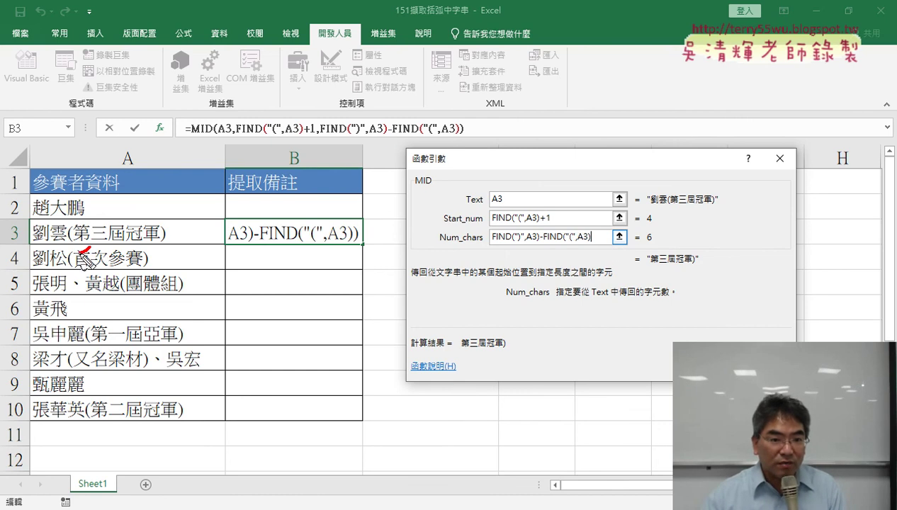
Append -1 to Num_chars and confirm, so B3 shows 第三屆冠軍.
{"action": "left_click_drag", "start_coordinate": [92, 246], "coordinate": [90, 274]}
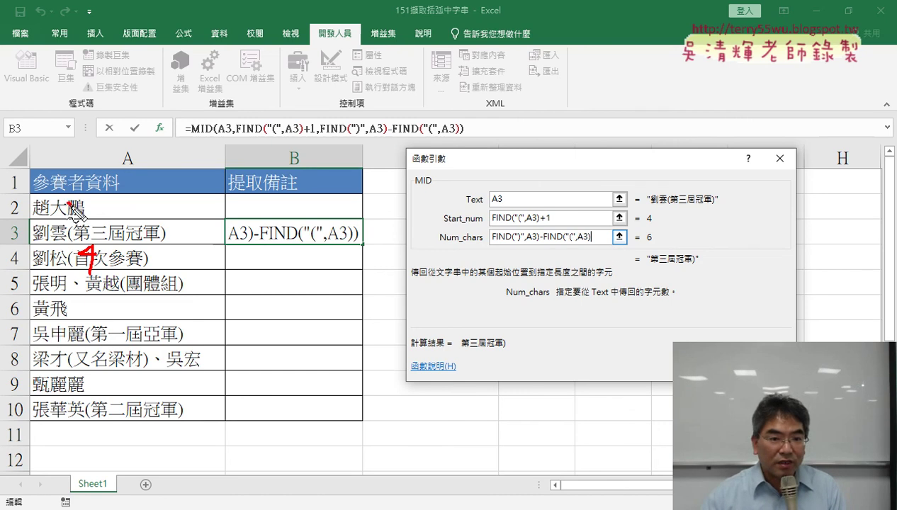
{"action": "left_click_drag", "start_coordinate": [64, 204], "coordinate": [65, 222]}
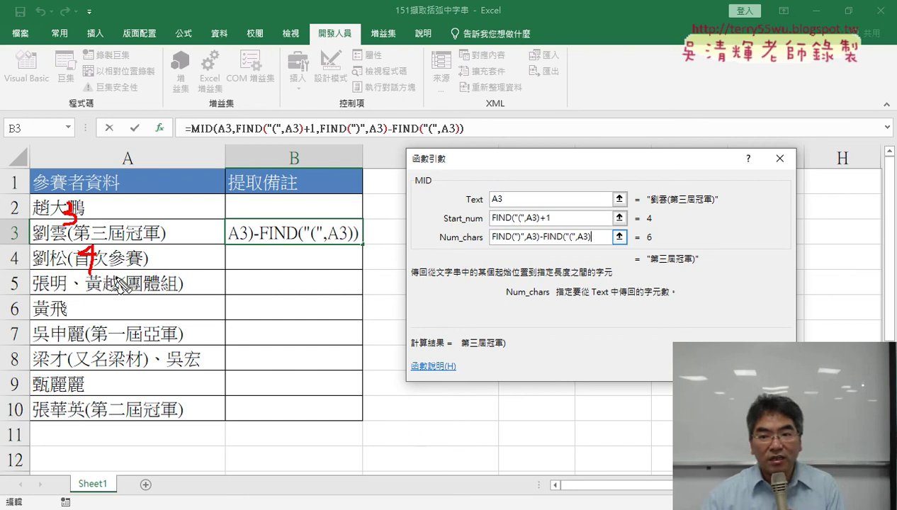
{"action": "key", "text": "Escape"}
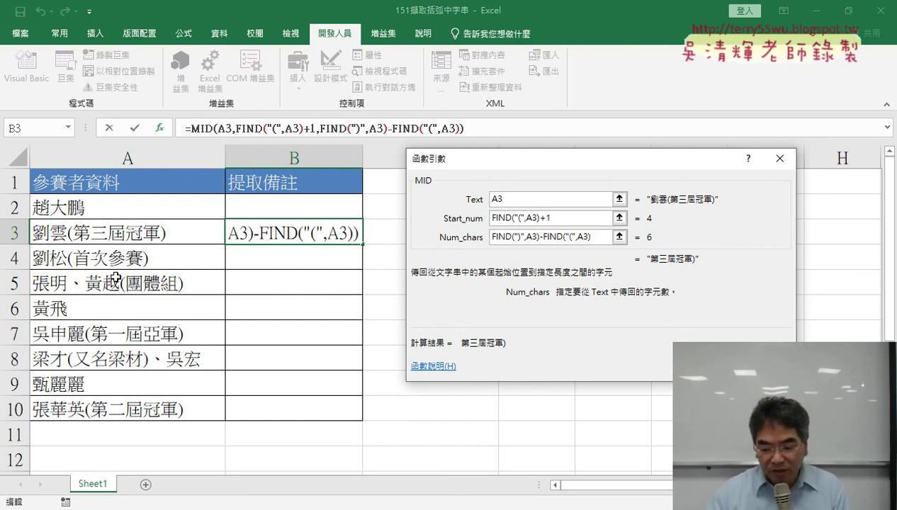
{"action": "type", "text": "-1"}
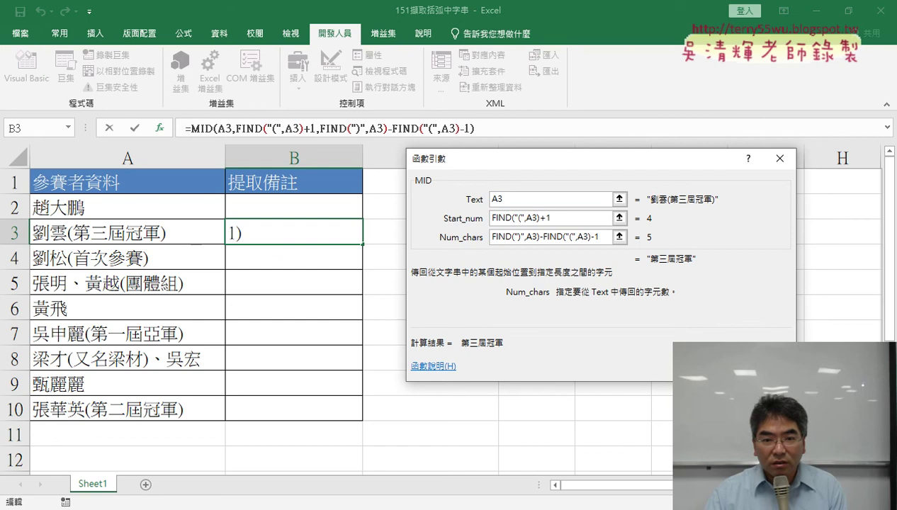
{"action": "key", "text": "Return"}
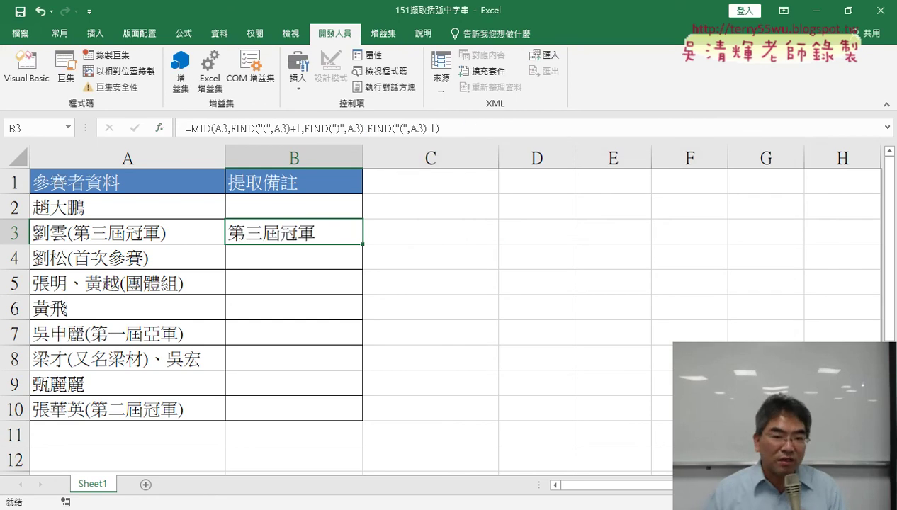
Fill B3's MID formula down to B10 and up into B2.
{"action": "left_click_drag", "start_coordinate": [363, 246], "coordinate": [367, 422]}
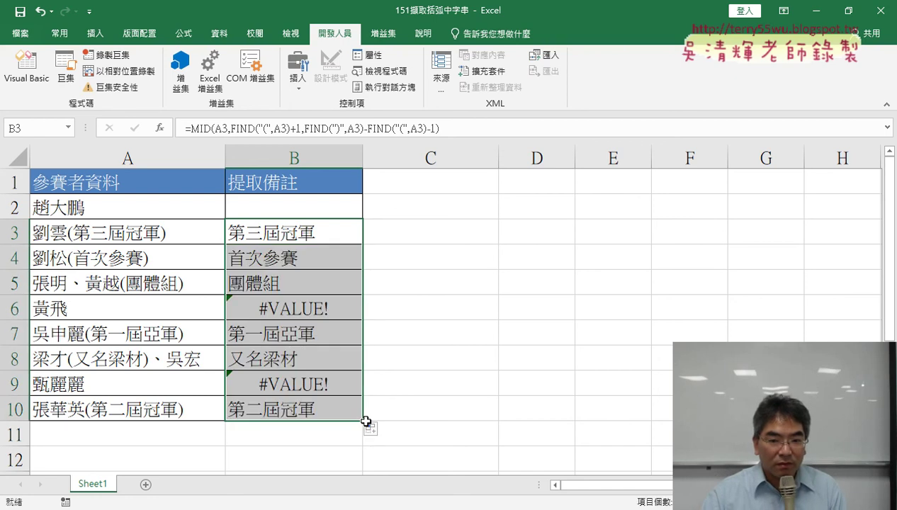
{"action": "left_click", "coordinate": [342, 228]}
{"action": "left_click_drag", "start_coordinate": [364, 240], "coordinate": [366, 203]}
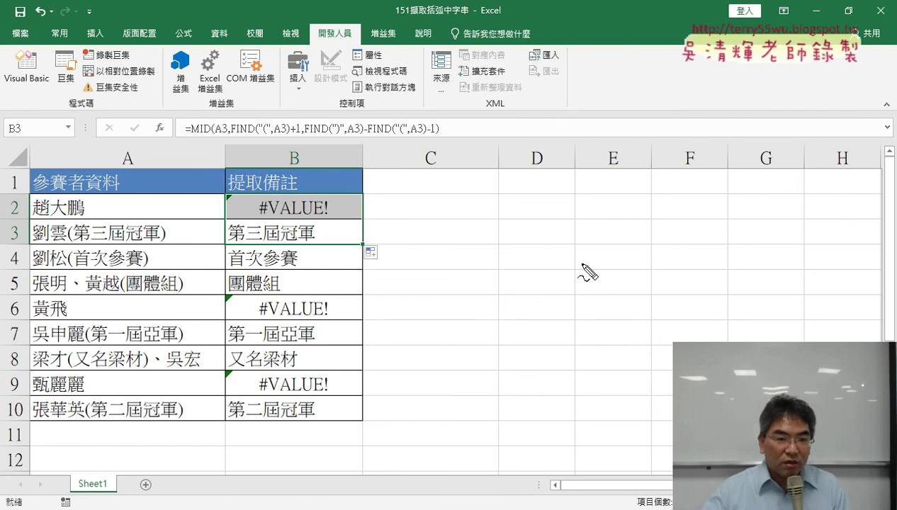
Annotate the #VALUE! errors in B2, B6, B9 and the missing parentheses in A2, A6, A9.
{"action": "left_click_drag", "start_coordinate": [154, 222], "coordinate": [151, 208]}
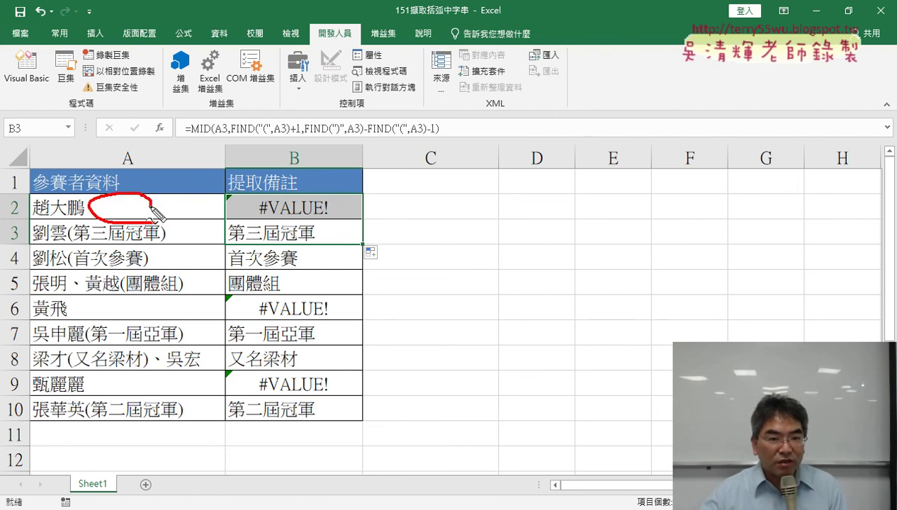
{"action": "left_click_drag", "start_coordinate": [145, 322], "coordinate": [138, 327]}
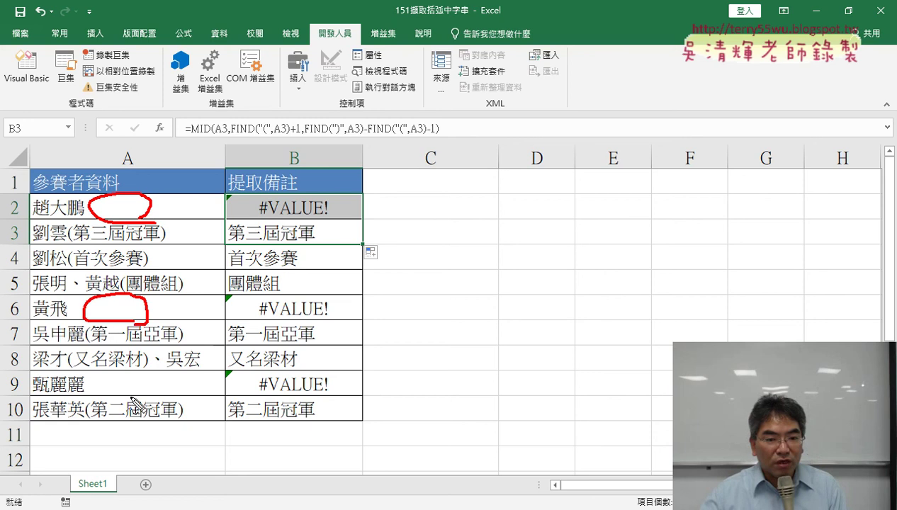
{"action": "left_click_drag", "start_coordinate": [133, 400], "coordinate": [160, 388]}
{"action": "left_click_drag", "start_coordinate": [250, 220], "coordinate": [319, 222]}
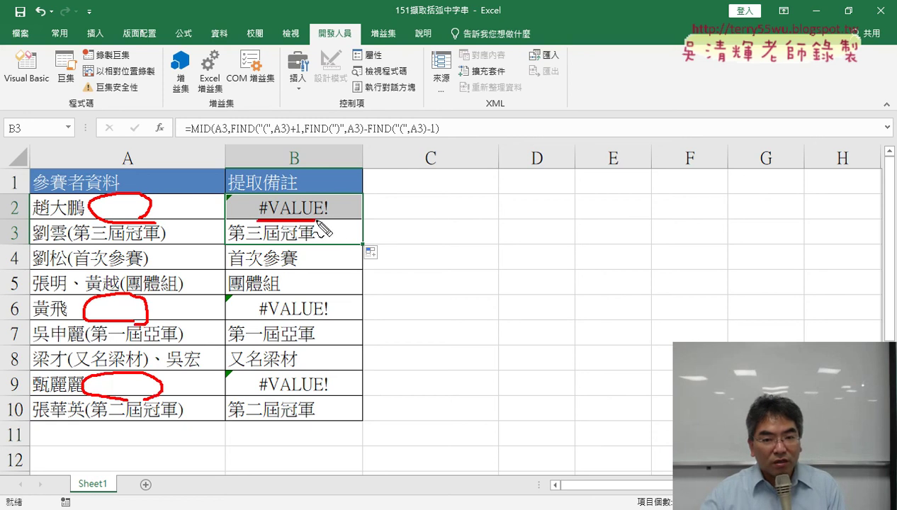
{"action": "left_click_drag", "start_coordinate": [259, 320], "coordinate": [337, 319]}
{"action": "left_click_drag", "start_coordinate": [261, 396], "coordinate": [328, 402]}
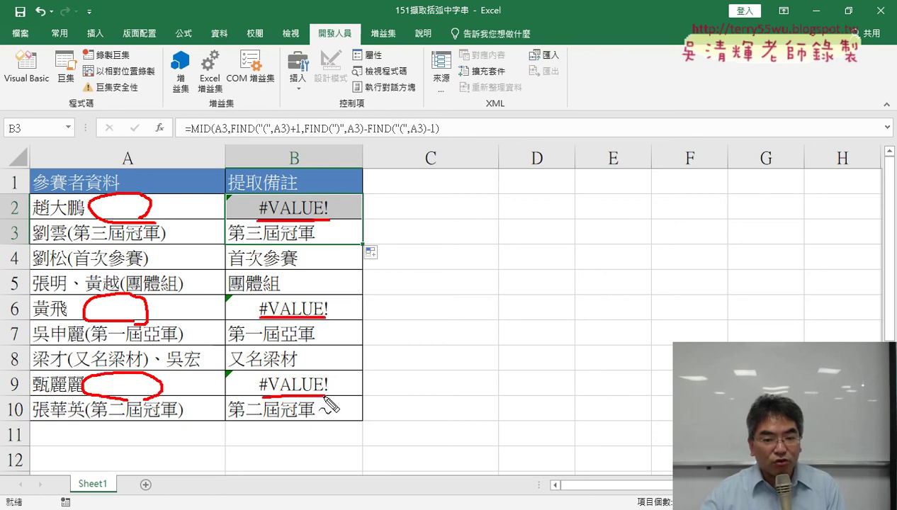
{"action": "left_click_drag", "start_coordinate": [260, 212], "coordinate": [267, 214]}
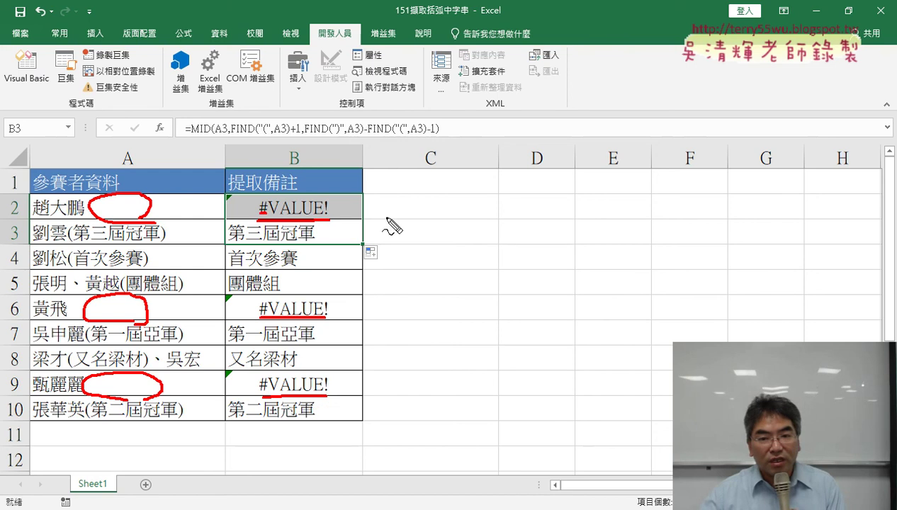
{"action": "mouse_move", "coordinate": [408, 199]}
{"action": "left_mouse_down"}
{"action": "mouse_move", "coordinate": [448, 208]}
{"action": "mouse_move", "coordinate": [415, 218]}
{"action": "left_mouse_up"}
{"action": "left_click_drag", "start_coordinate": [444, 181], "coordinate": [424, 224]}
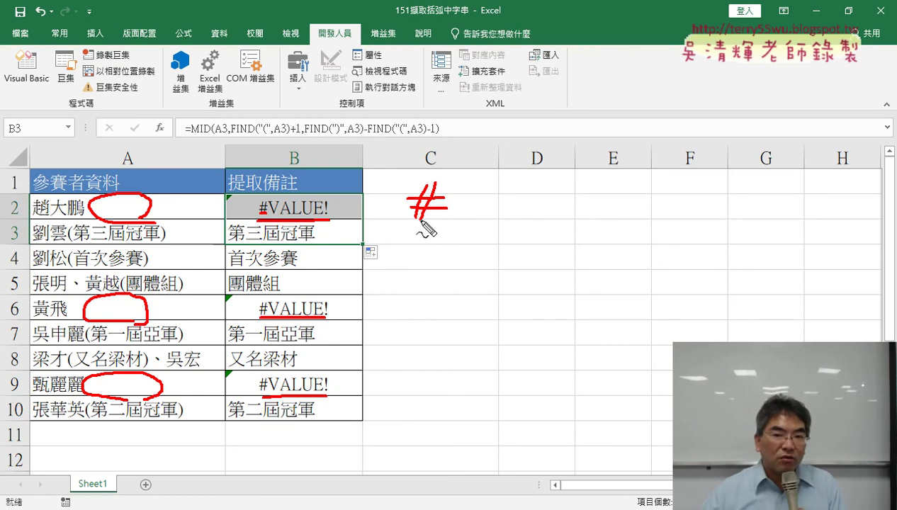
{"action": "left_click_drag", "start_coordinate": [282, 220], "coordinate": [320, 222]}
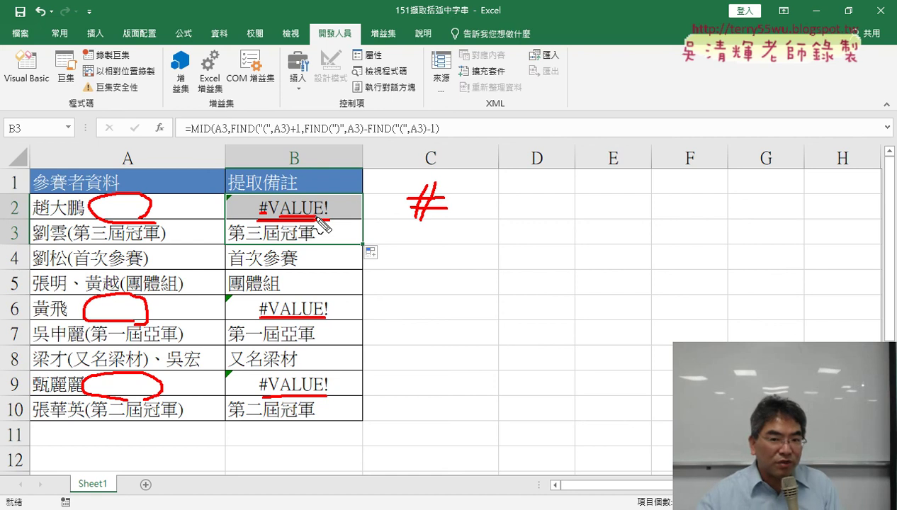
{"action": "left_click_drag", "start_coordinate": [238, 140], "coordinate": [272, 137]}
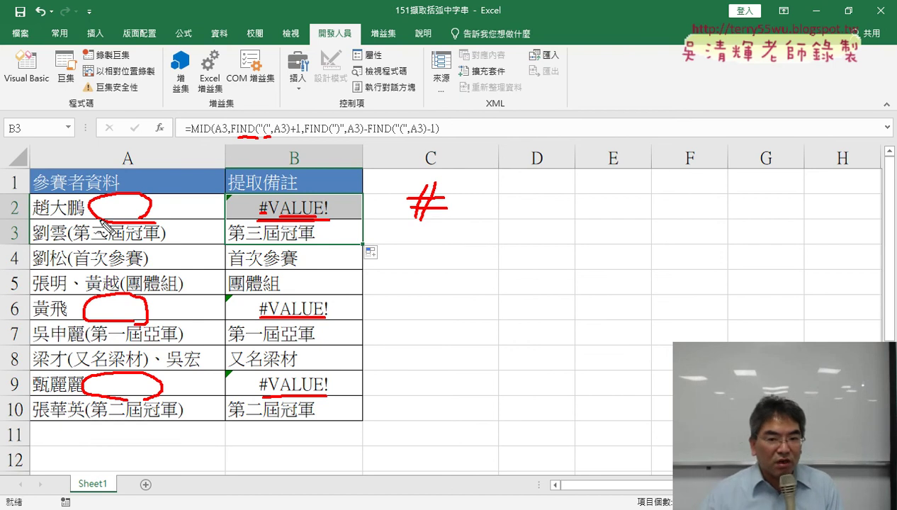
{"action": "mouse_move", "coordinate": [355, 200]}
{"action": "left_mouse_down"}
{"action": "mouse_move", "coordinate": [344, 213]}
{"action": "mouse_move", "coordinate": [358, 214]}
{"action": "left_mouse_up"}
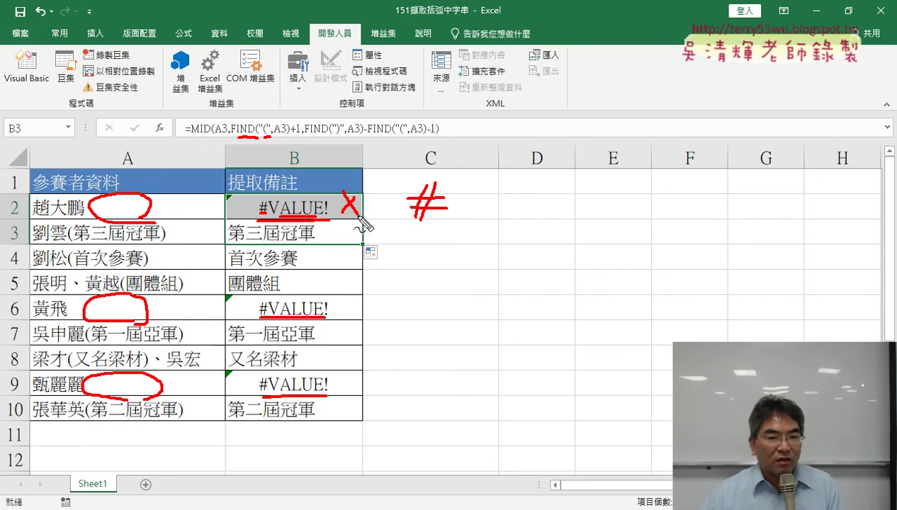
{"action": "key", "text": "Escape"}
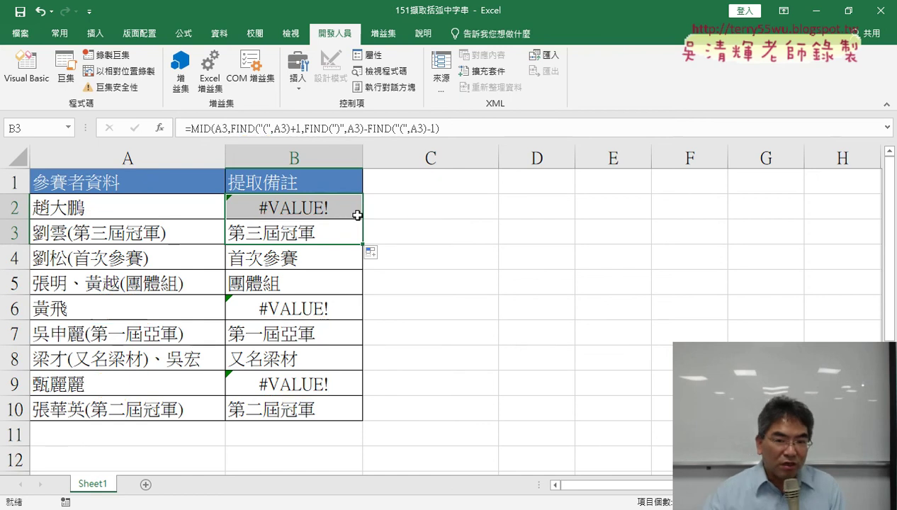
Clear the #VALUE! formulas in B2, B6 and B9, then undo the deletions.
{"action": "left_click", "coordinate": [358, 216]}
{"action": "key", "text": "Delete"}
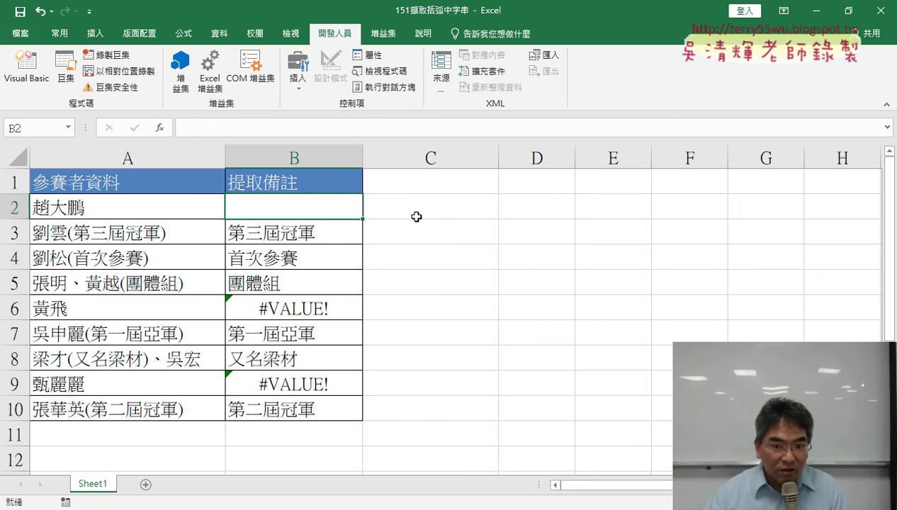
{"action": "left_click", "coordinate": [341, 304]}
{"action": "key", "text": "Delete"}
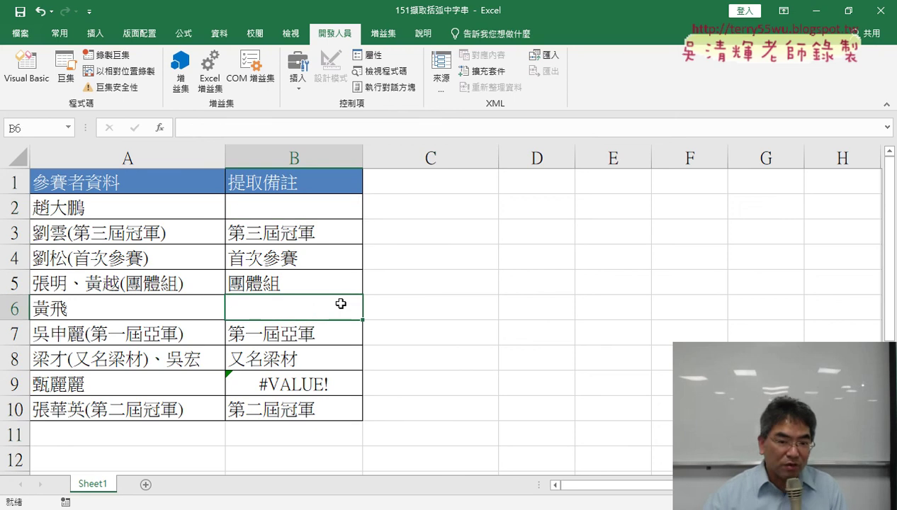
{"action": "left_click", "coordinate": [337, 388]}
{"action": "key", "text": "Delete"}
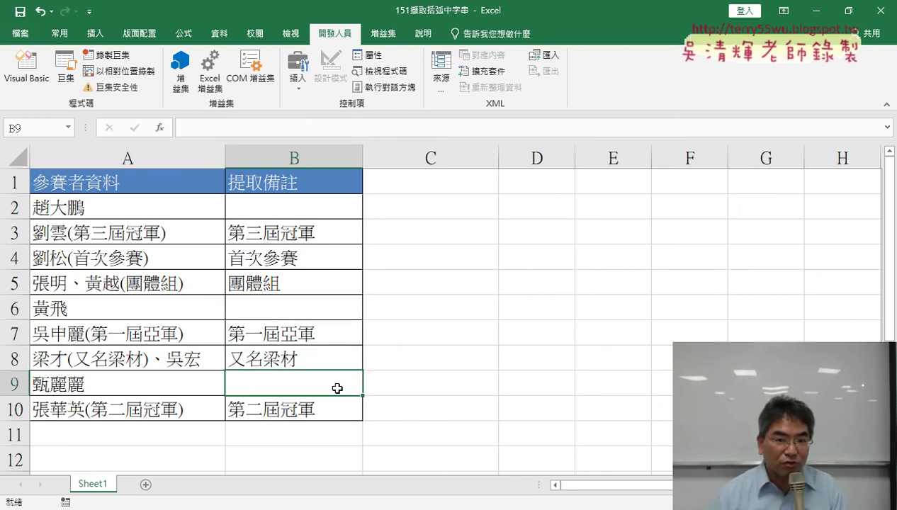
{"action": "key", "text": "ctrl+z"}
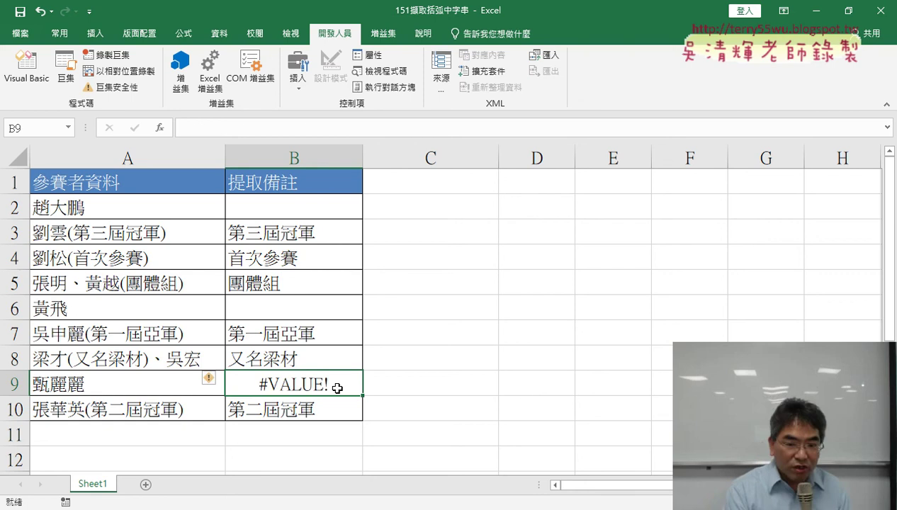
{"action": "key", "text": "ctrl+z"}
{"action": "key", "text": "ctrl+z"}
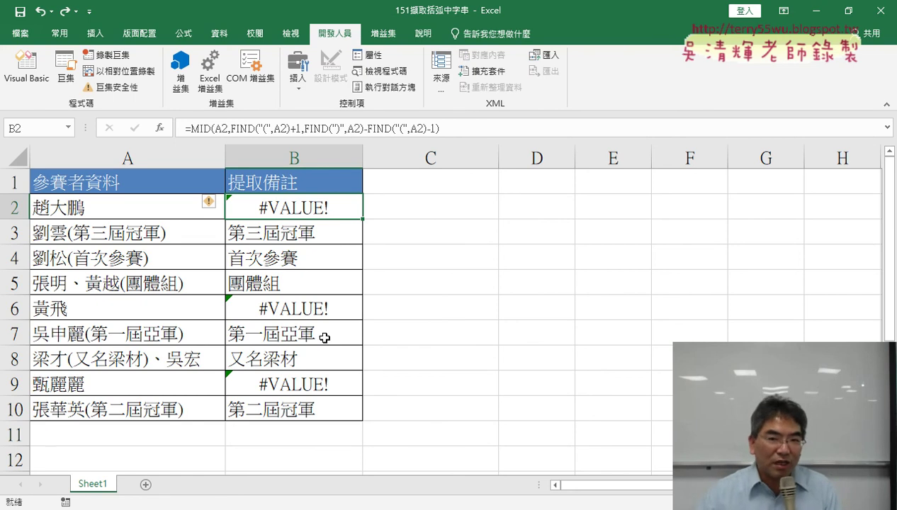
Cut the entire MID formula out of B2 through the formula bar.
{"action": "left_click", "coordinate": [192, 128]}
{"action": "left_click_drag", "start_coordinate": [192, 129], "coordinate": [439, 128]}
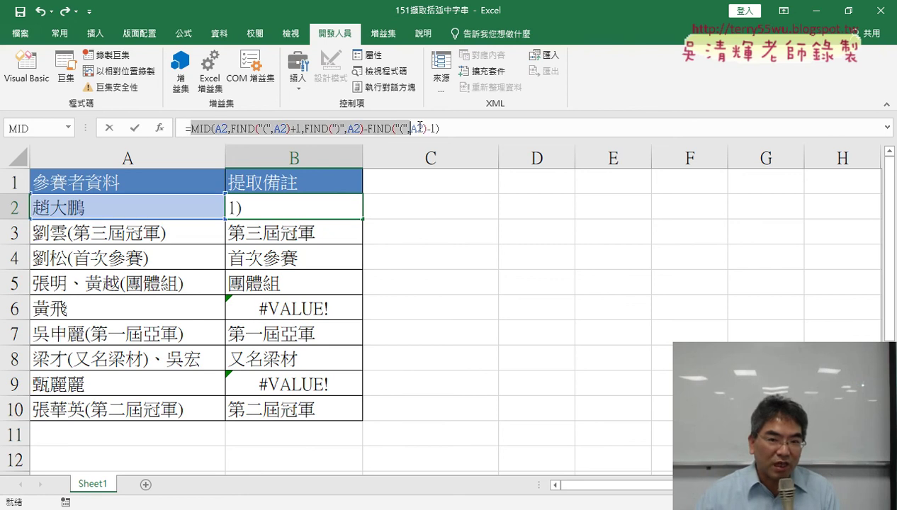
{"action": "right_click", "coordinate": [418, 129]}
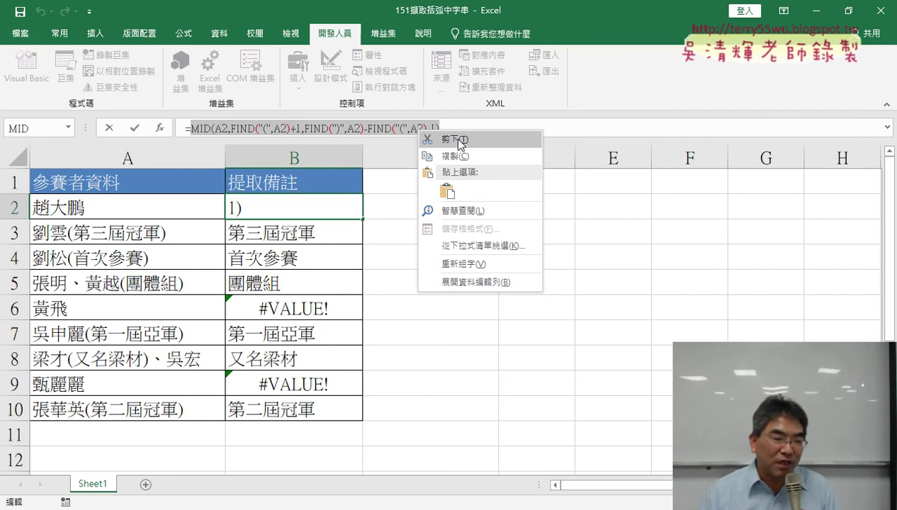
{"action": "left_click", "coordinate": [458, 139]}
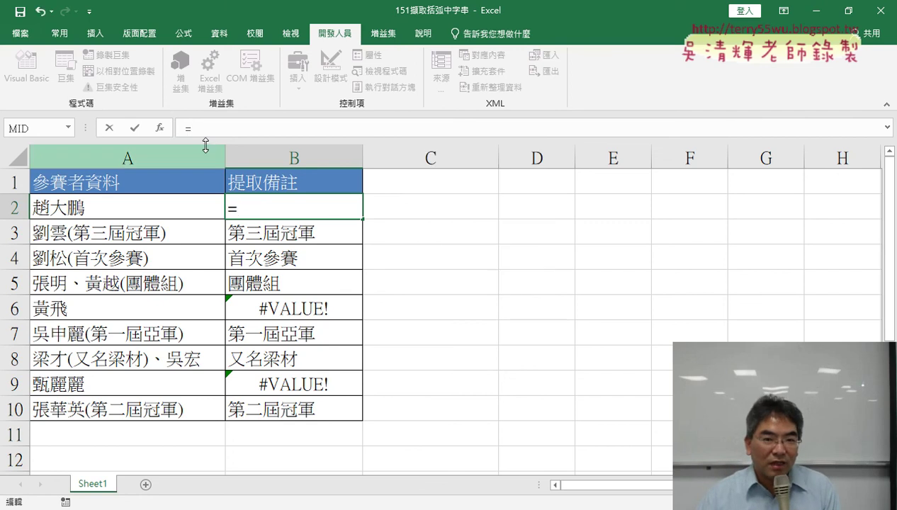
Open Insert Function with the category set to 邏輯 (Logical).
{"action": "left_click", "coordinate": [160, 131]}
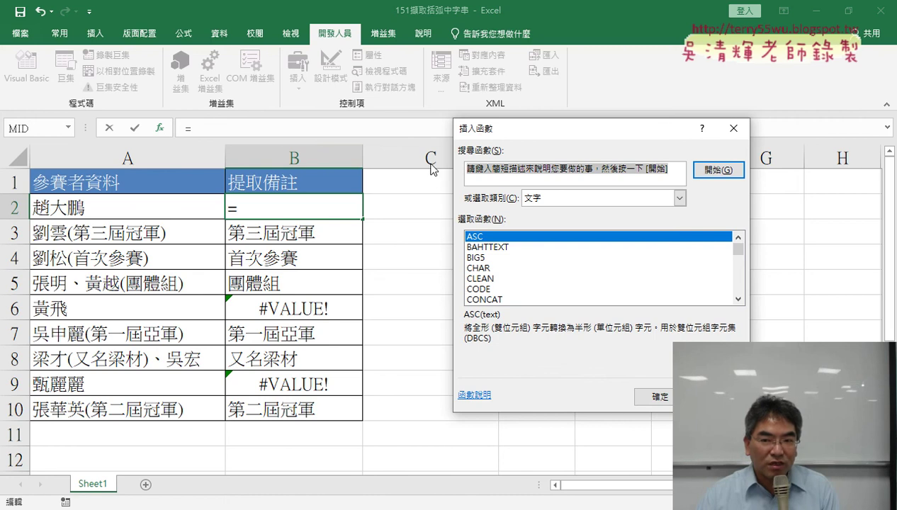
{"action": "left_click", "coordinate": [569, 201]}
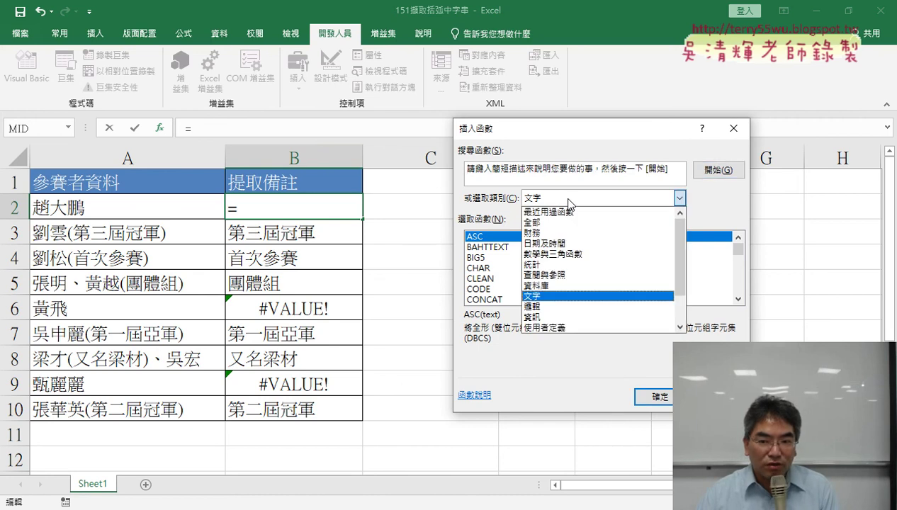
{"action": "left_click", "coordinate": [549, 307]}
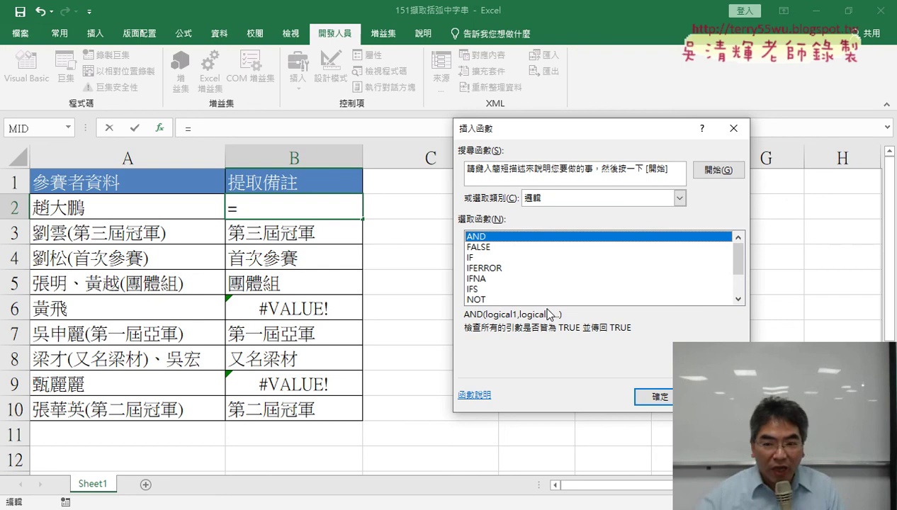
Insert IFERROR into B2, leaving its Value and Value_if_error arguments empty and ready.
{"action": "left_click", "coordinate": [486, 269]}
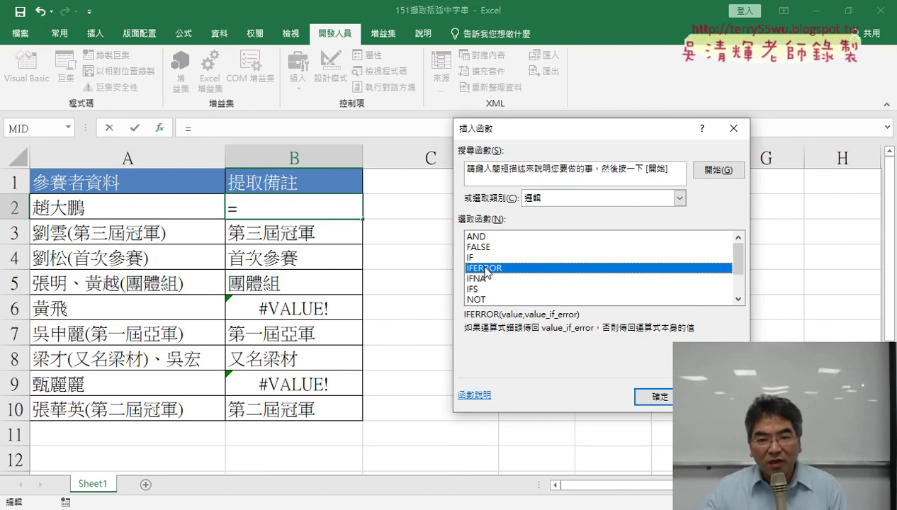
{"action": "left_click", "coordinate": [652, 396]}
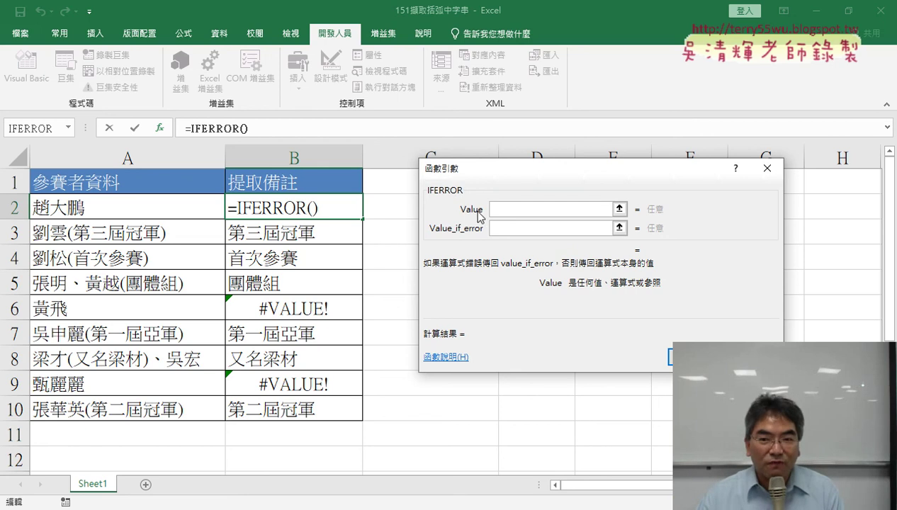
Set IFERROR's Value to the MID formula and Value_if_error to "", then fill through B10.
{"action": "right_click", "coordinate": [513, 212]}
{"action": "left_click", "coordinate": [539, 253]}
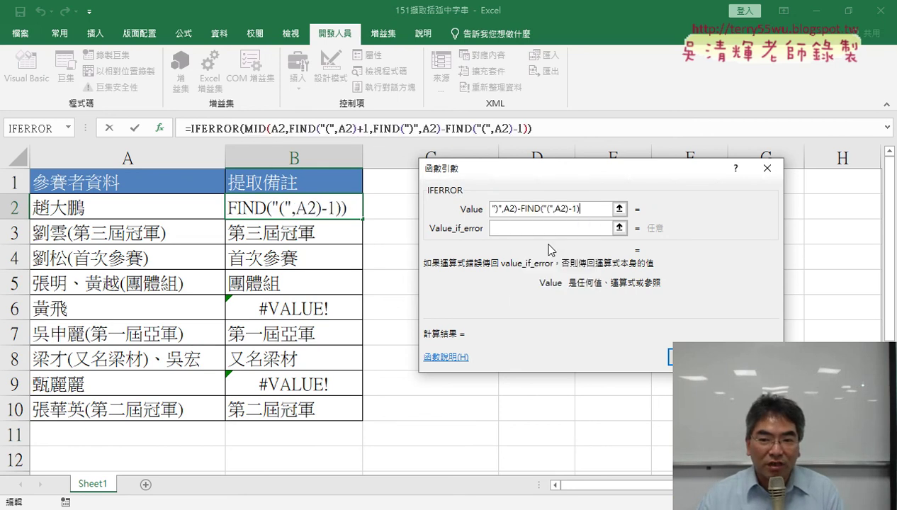
{"action": "left_click_drag", "start_coordinate": [583, 209], "coordinate": [422, 201]}
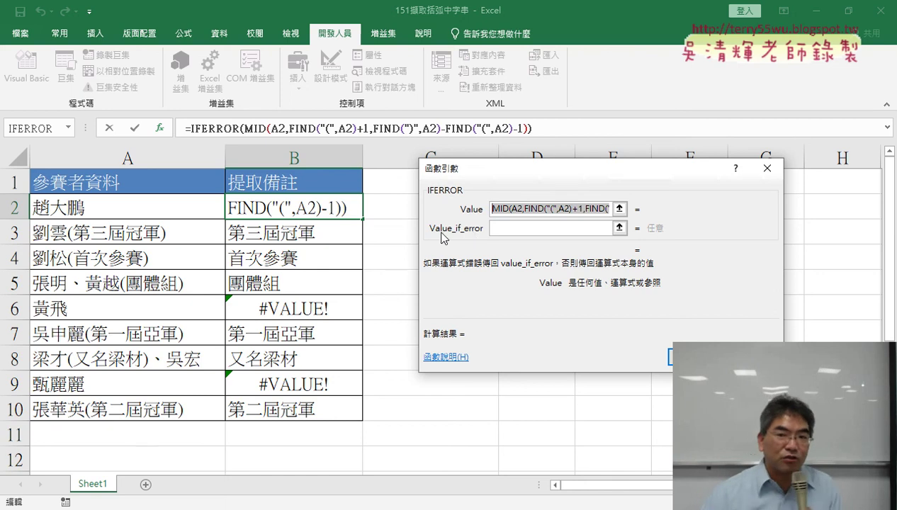
{"action": "left_click", "coordinate": [500, 228]}
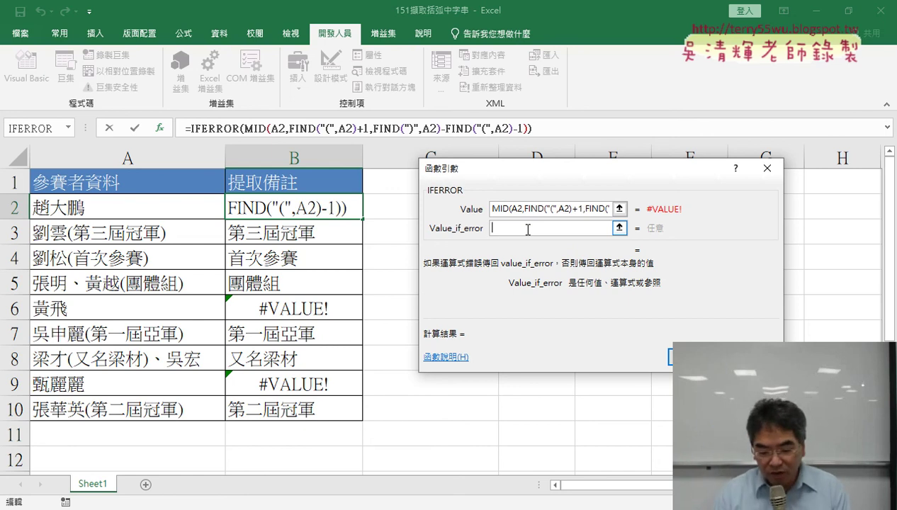
{"action": "type", "text": "\""}
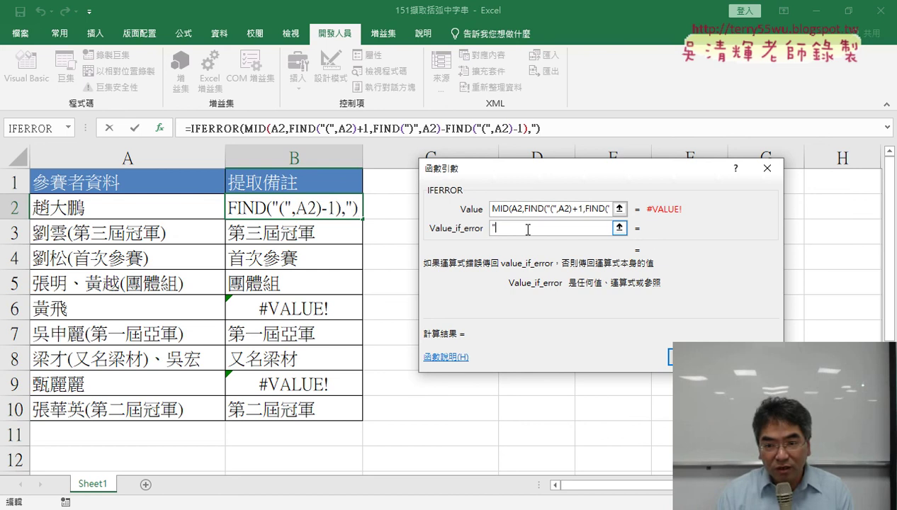
{"action": "type", "text": "\""}
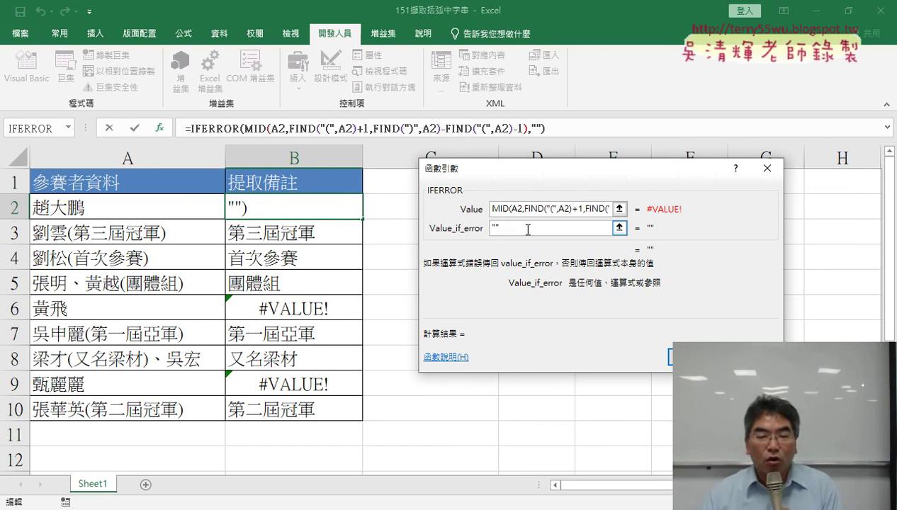
{"action": "left_click_drag", "start_coordinate": [523, 229], "coordinate": [488, 228]}
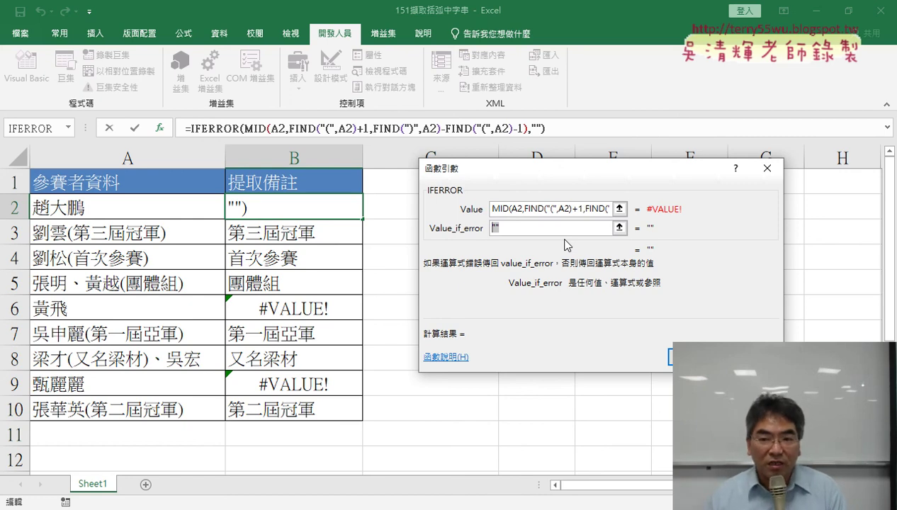
{"action": "left_click", "coordinate": [687, 357]}
{"action": "left_click_drag", "start_coordinate": [363, 220], "coordinate": [339, 417]}
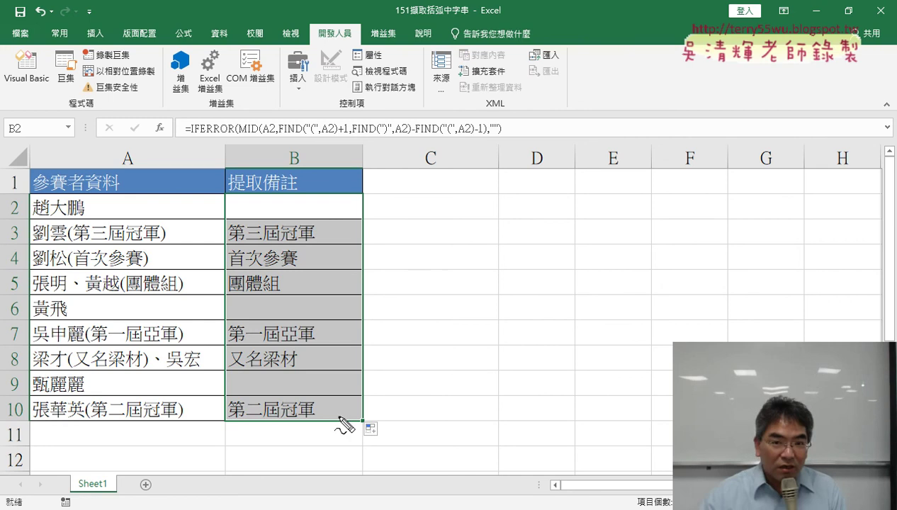
{"action": "mouse_move", "coordinate": [289, 138]}
{"action": "left_mouse_down"}
{"action": "mouse_move", "coordinate": [337, 141]}
{"action": "mouse_move", "coordinate": [283, 120]}
{"action": "mouse_move", "coordinate": [281, 138]}
{"action": "mouse_move", "coordinate": [264, 136]}
{"action": "mouse_move", "coordinate": [340, 138]}
{"action": "left_mouse_up"}
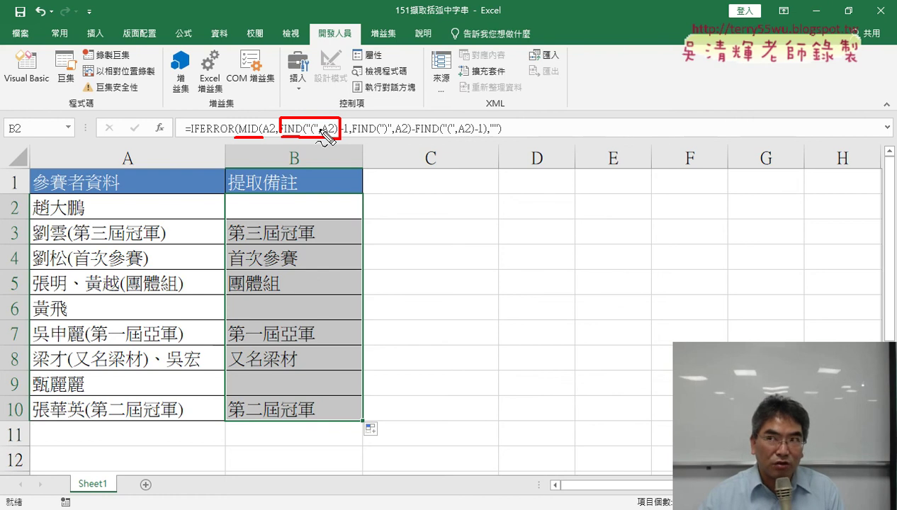
{"action": "key", "text": "Escape"}
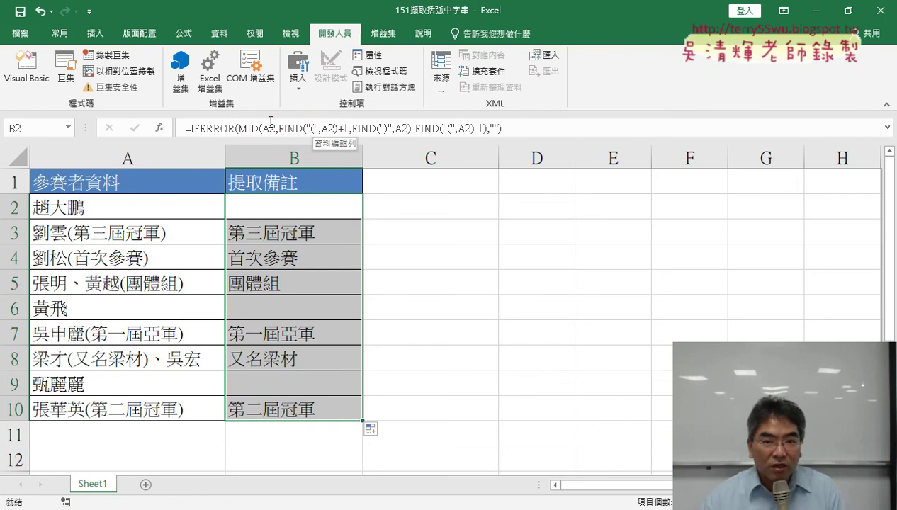
{"action": "left_click", "coordinate": [247, 127]}
{"action": "left_click", "coordinate": [159, 125]}
{"action": "left_click", "coordinate": [559, 219]}
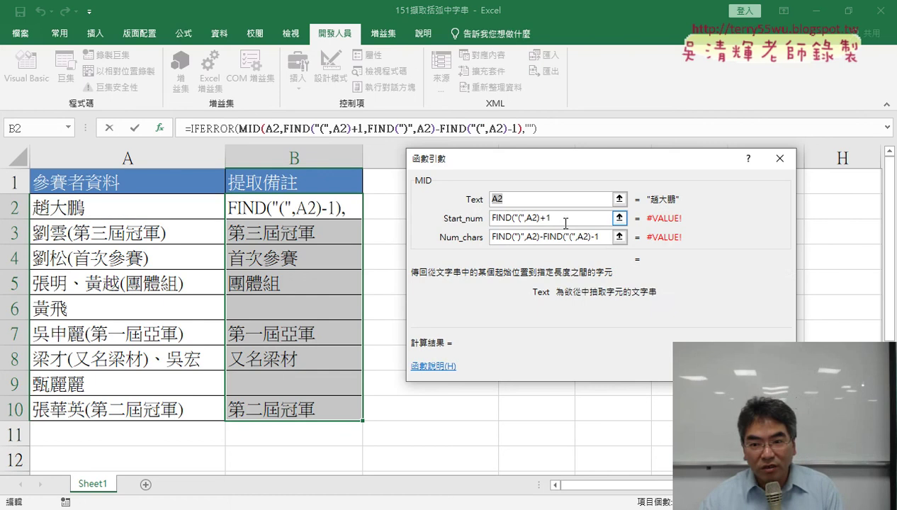
{"action": "left_click_drag", "start_coordinate": [538, 218], "coordinate": [487, 218]}
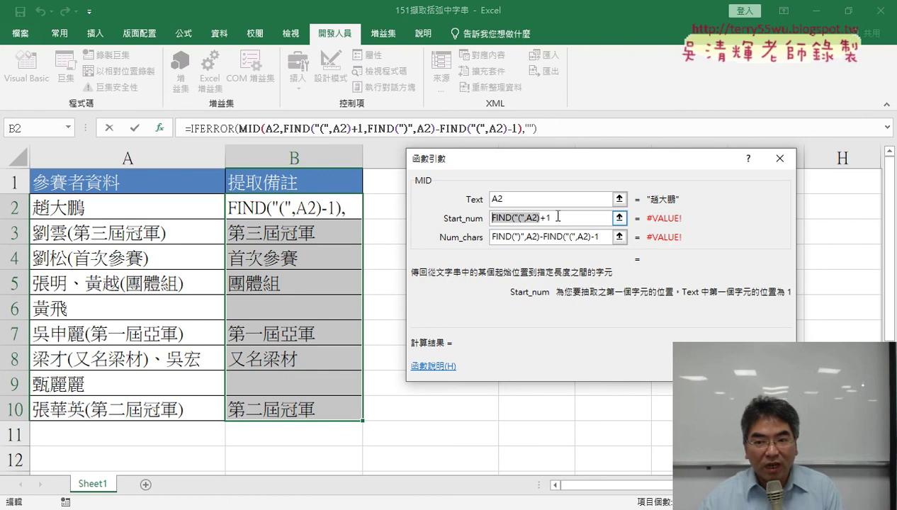
{"action": "left_click", "coordinate": [542, 233]}
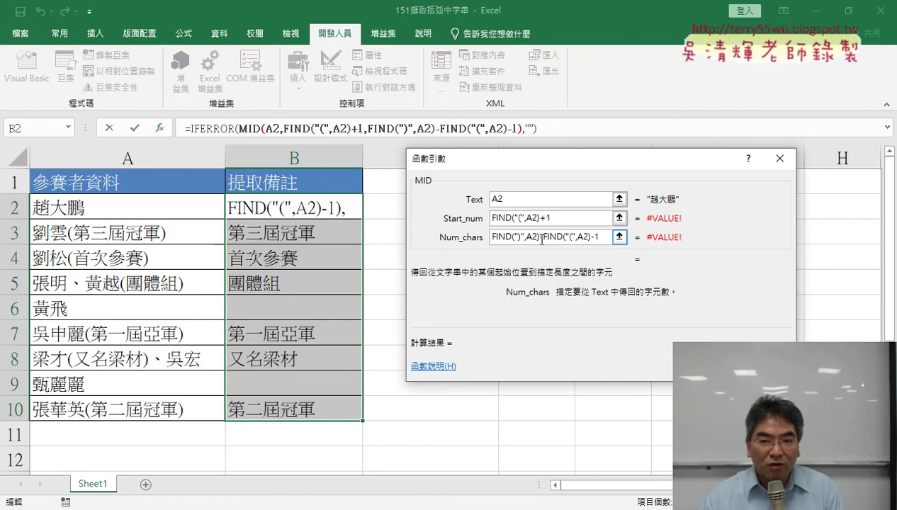
{"action": "left_click_drag", "start_coordinate": [540, 238], "coordinate": [490, 238]}
{"action": "left_click", "coordinate": [519, 238]}
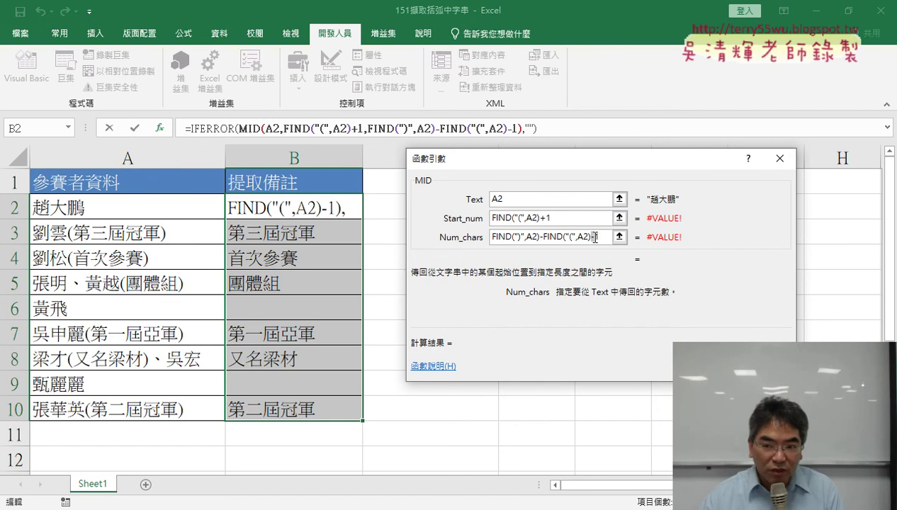
{"action": "left_click_drag", "start_coordinate": [591, 238], "coordinate": [608, 238]}
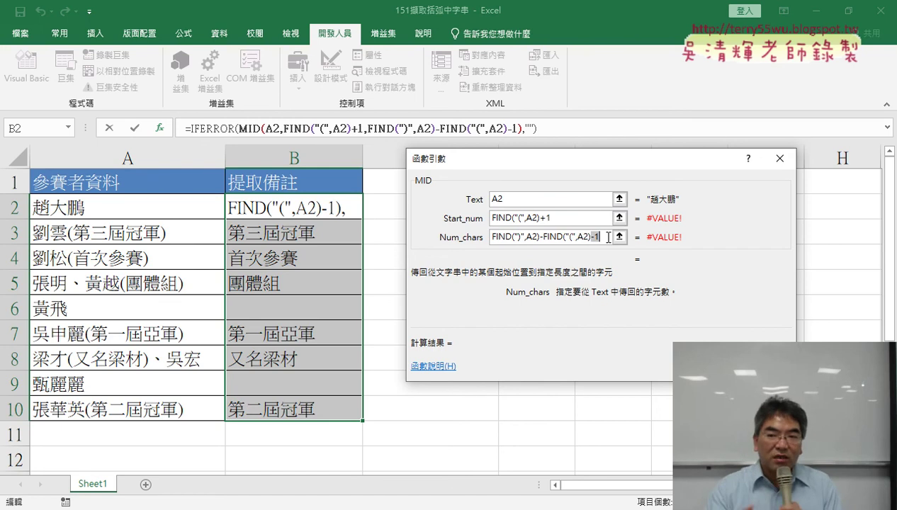
{"action": "left_click", "coordinate": [708, 366]}
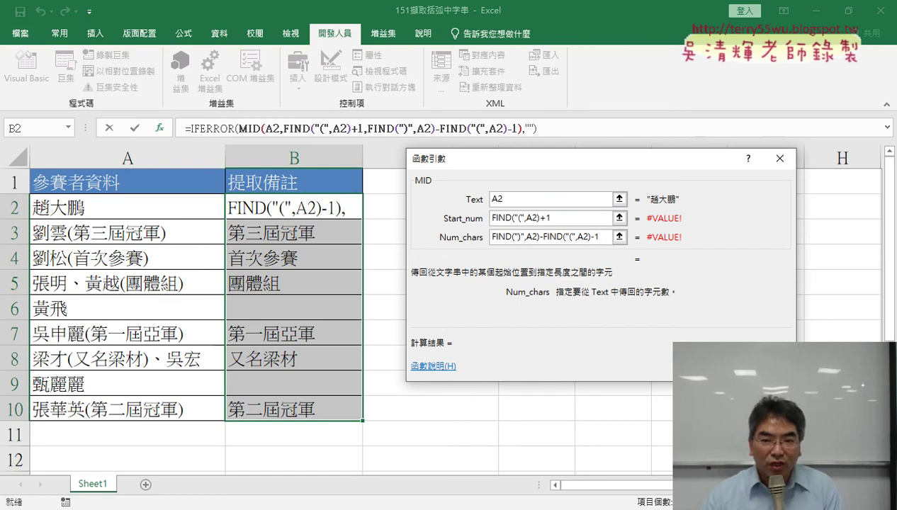
Reopen B2's IFERROR arguments and review the blank "" Value_if_error result.
{"action": "left_click", "coordinate": [319, 132]}
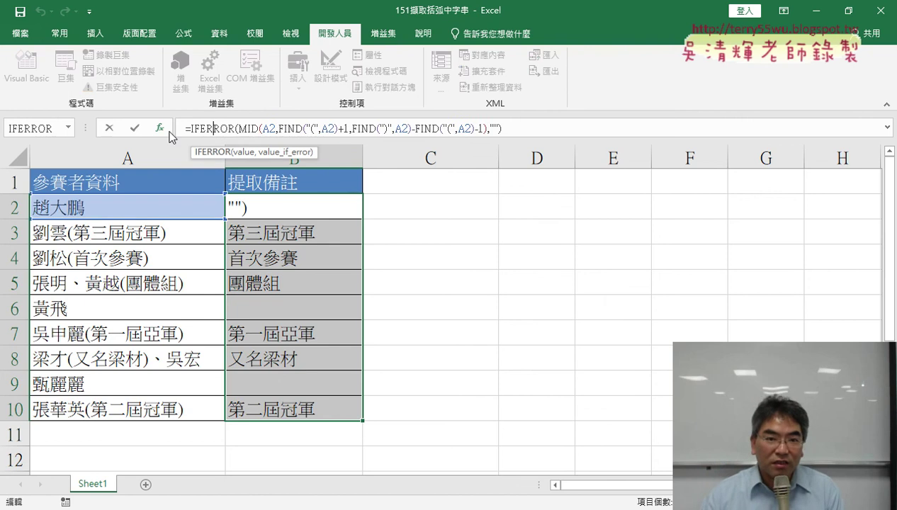
{"action": "left_click", "coordinate": [160, 128]}
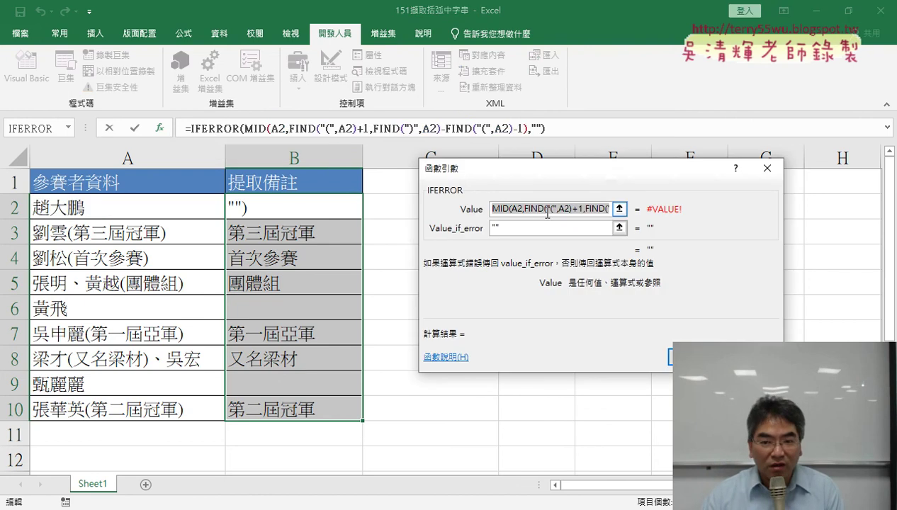
{"action": "key", "text": "Tab"}
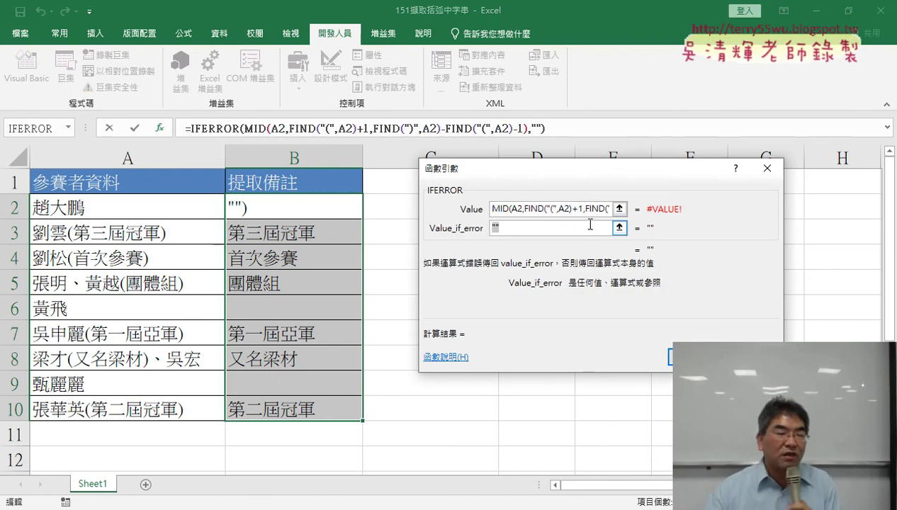